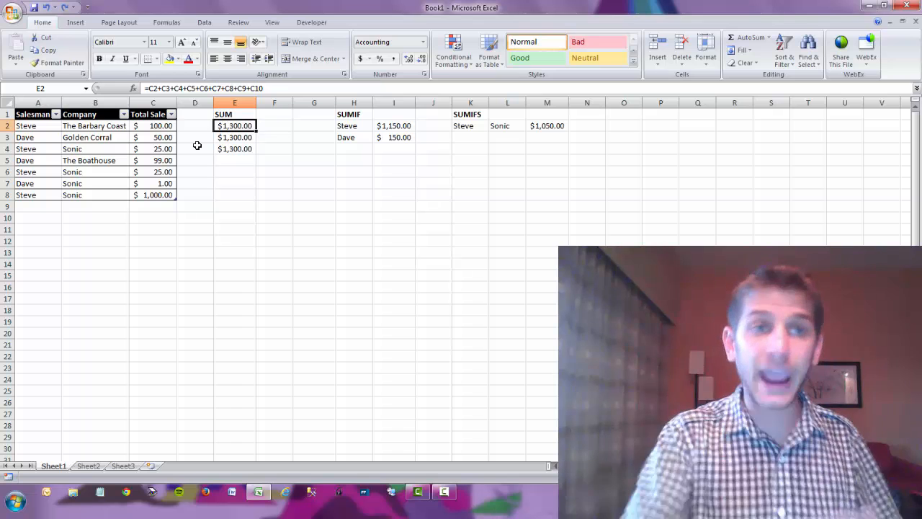
- Examine the addition formula in E2, copy it into F2 to check how its references shift, and undo the paste
key(F2)
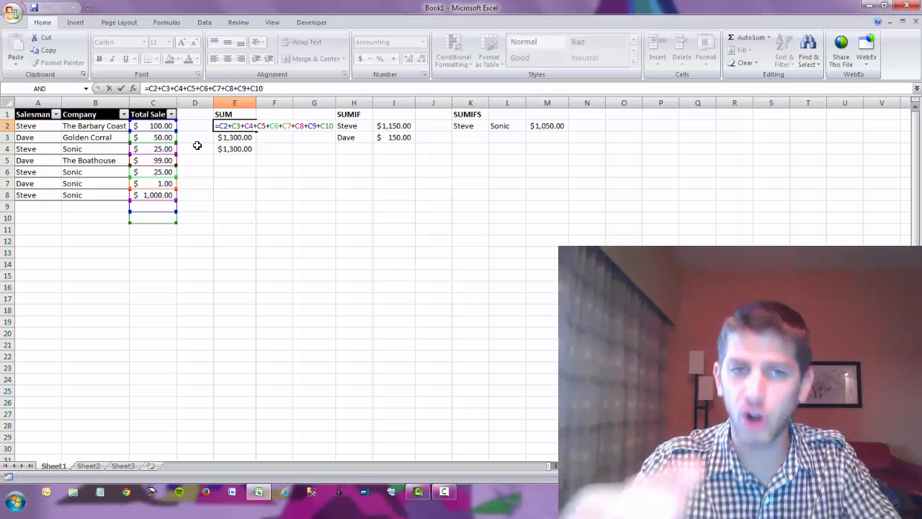
key(Escape)
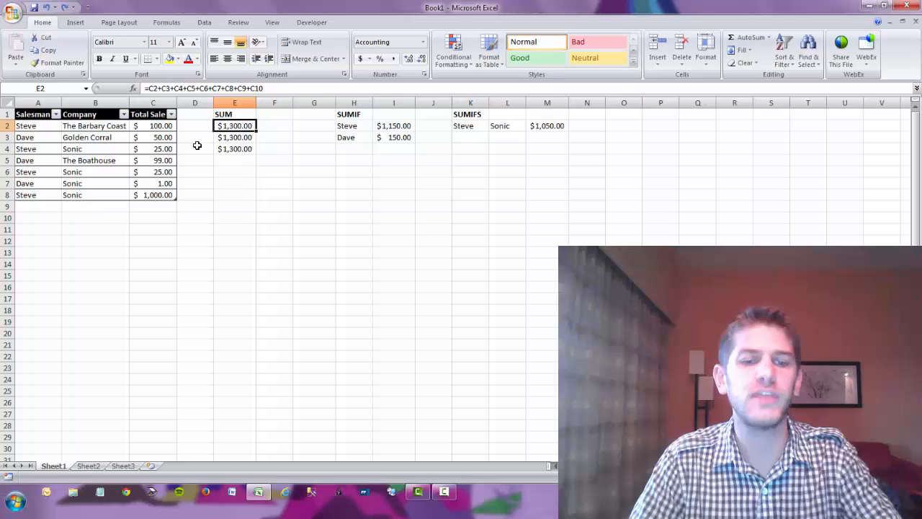
key(ctrl+c)
key(Right)
key(ctrl+v)
key(F2)
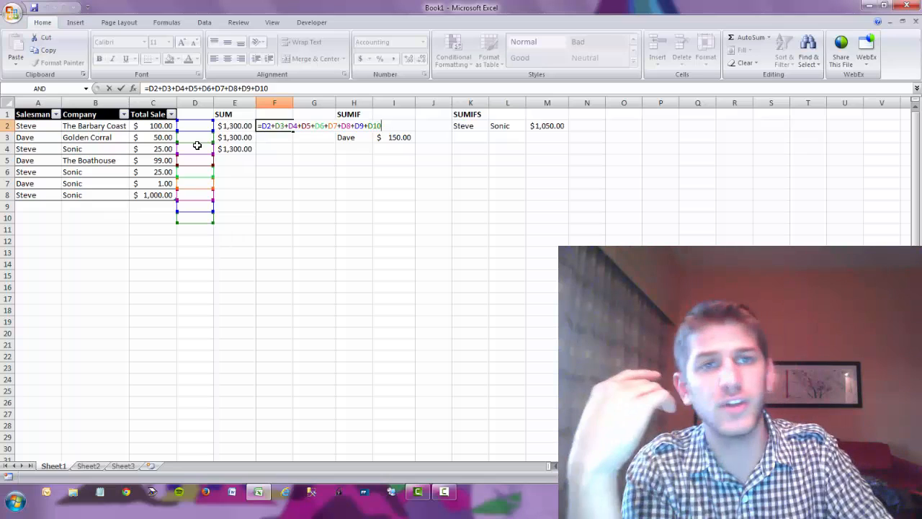
key(Escape)
key(ctrl+z)
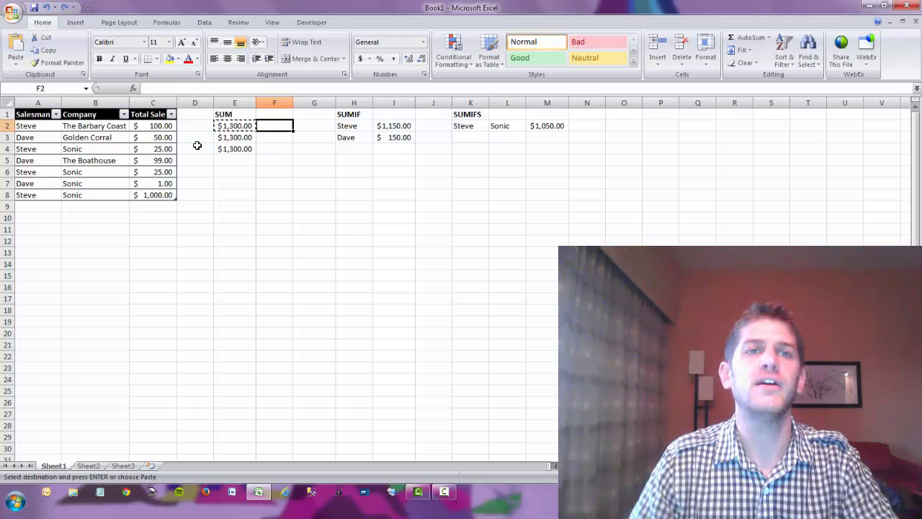
- Examine the cell references in E3's SUM formula, which lists each cell individually
key(Left)
key(Down)
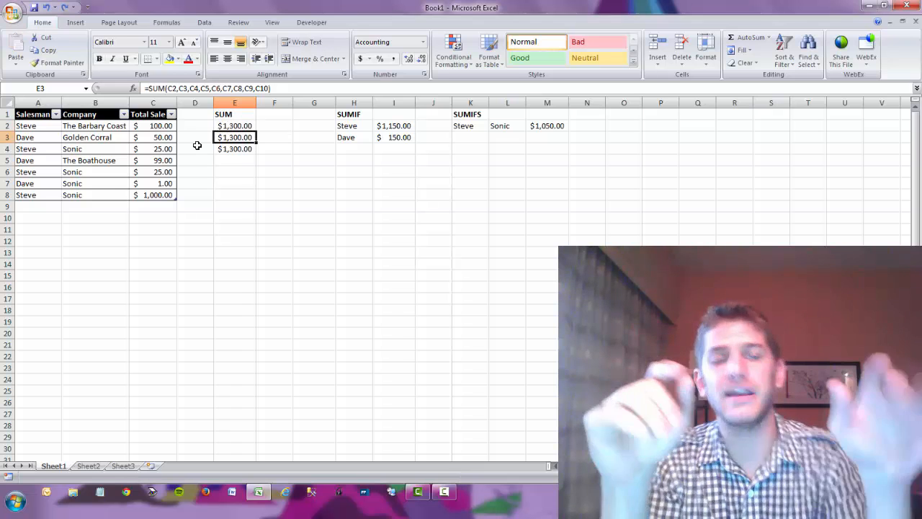
key(F2)
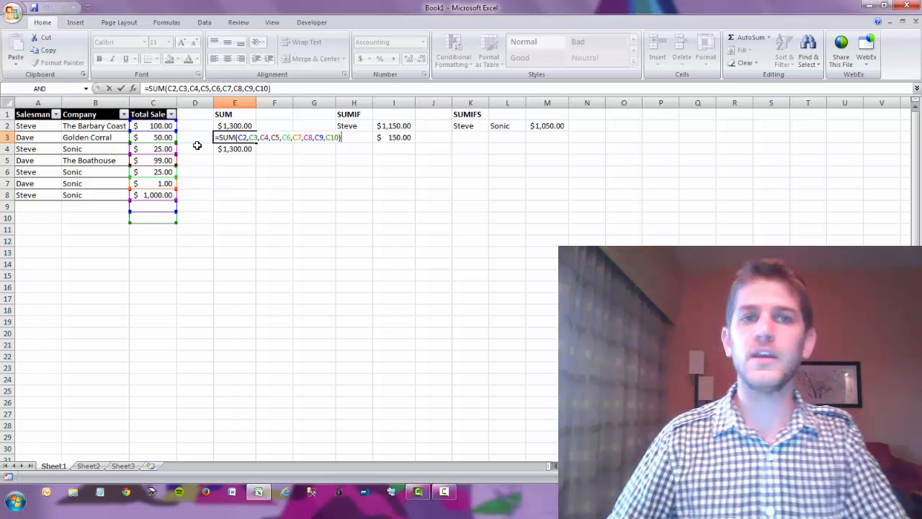
key(Return)
- Make the range in E4's formula absolute so it is =SUM($C$2:$C$10)
key(F2)
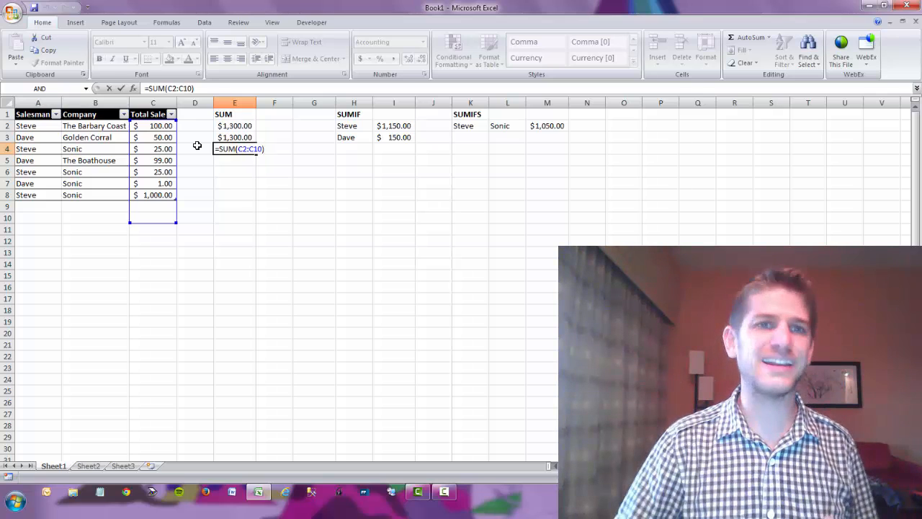
key(Left)
key(Left)
key(Left)
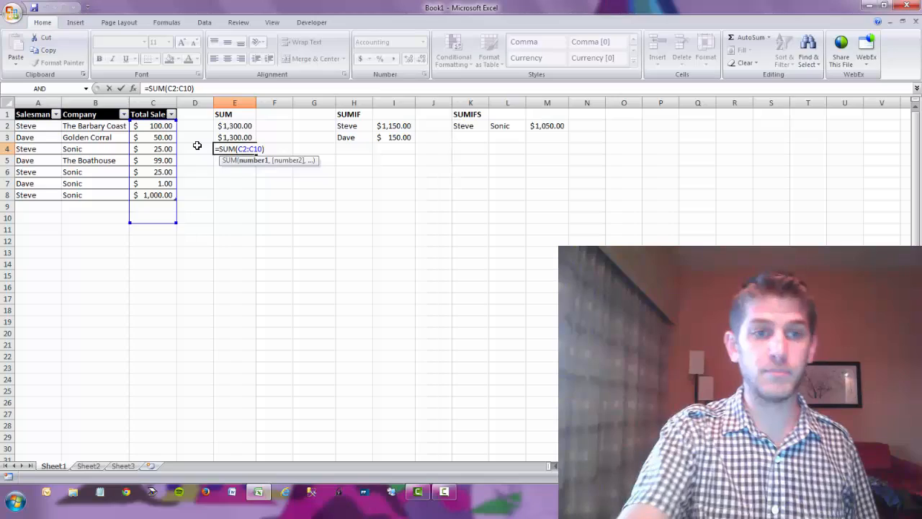
key(Return)
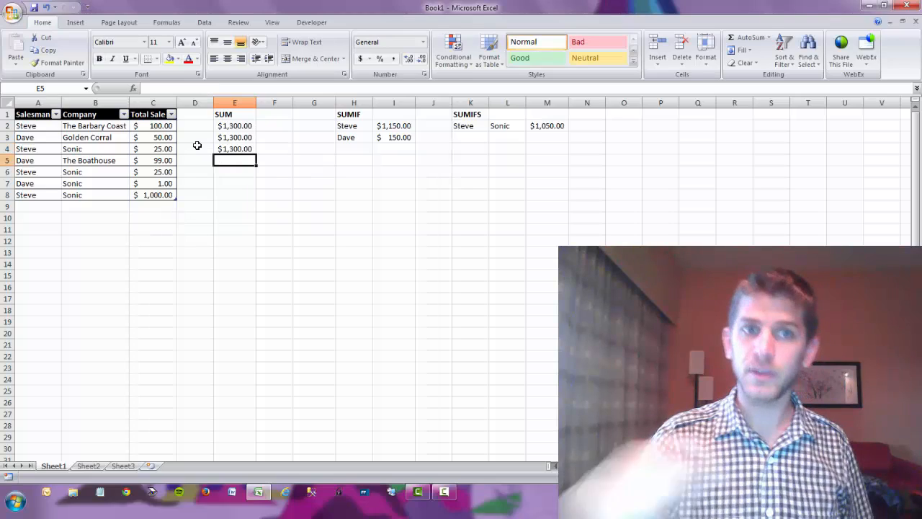
key(Up)
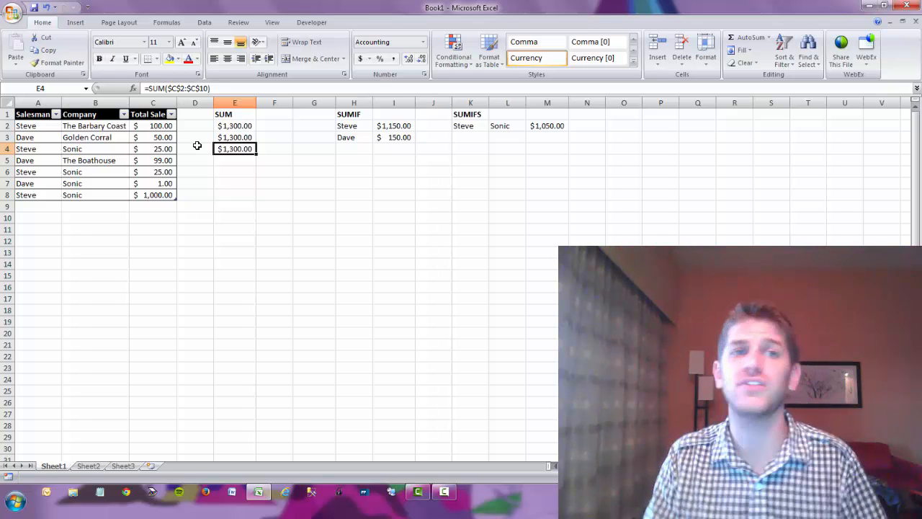
- Extend the SUM formula in E4 with a second range, D2:D10
key(Up)
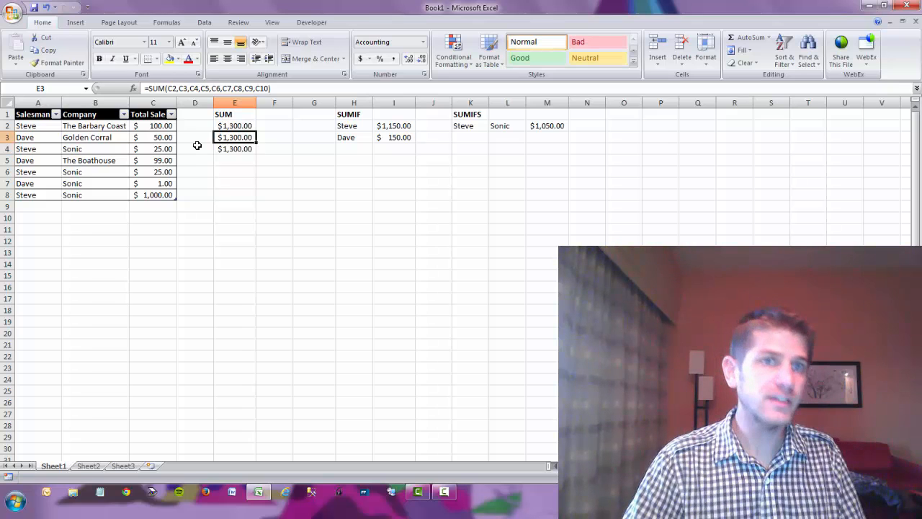
key(Up)
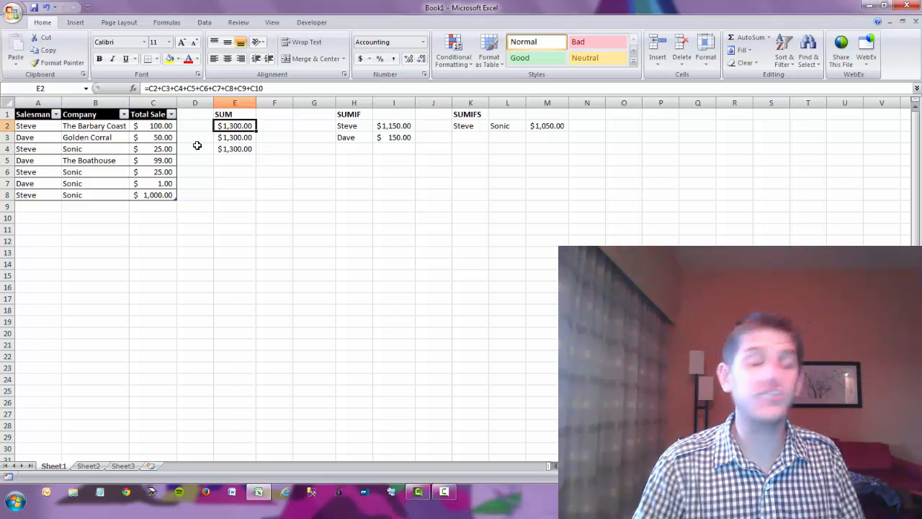
key(Down)
key(Down)
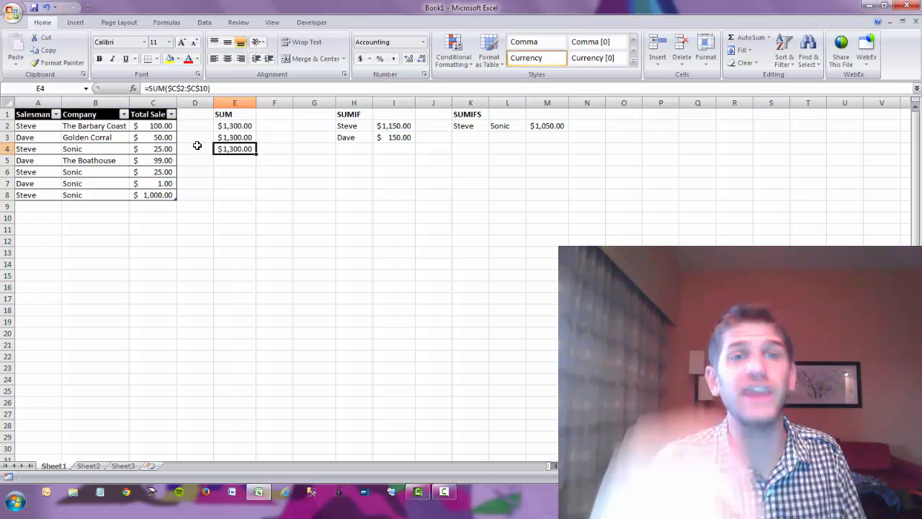
key(F2)
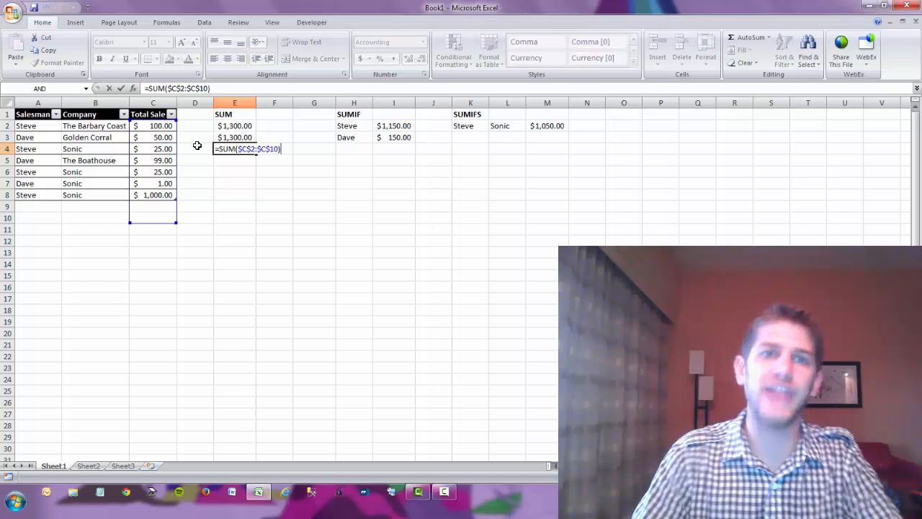
key(BackSpace)
text(,)
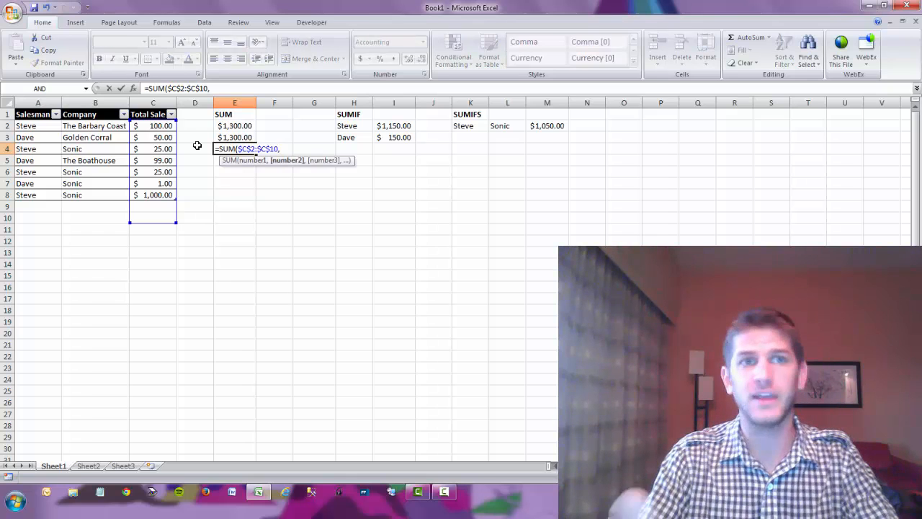
text(D)
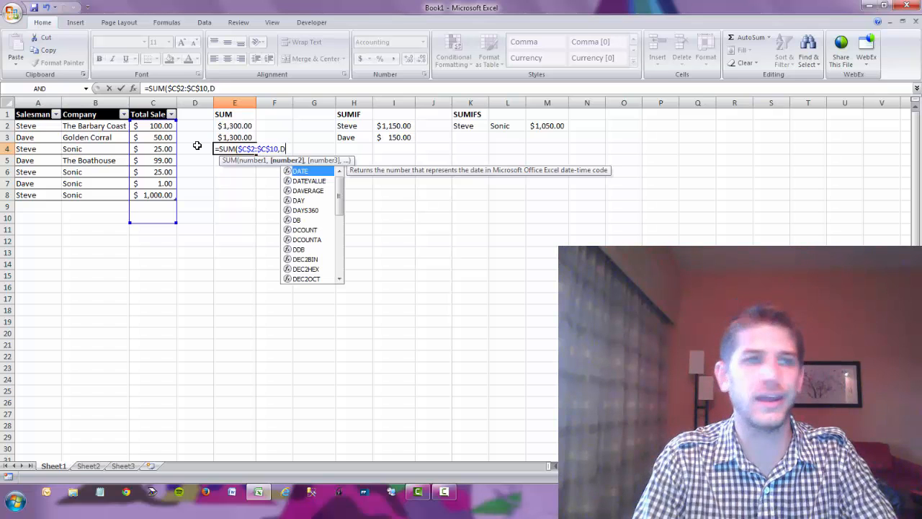
text(2:)
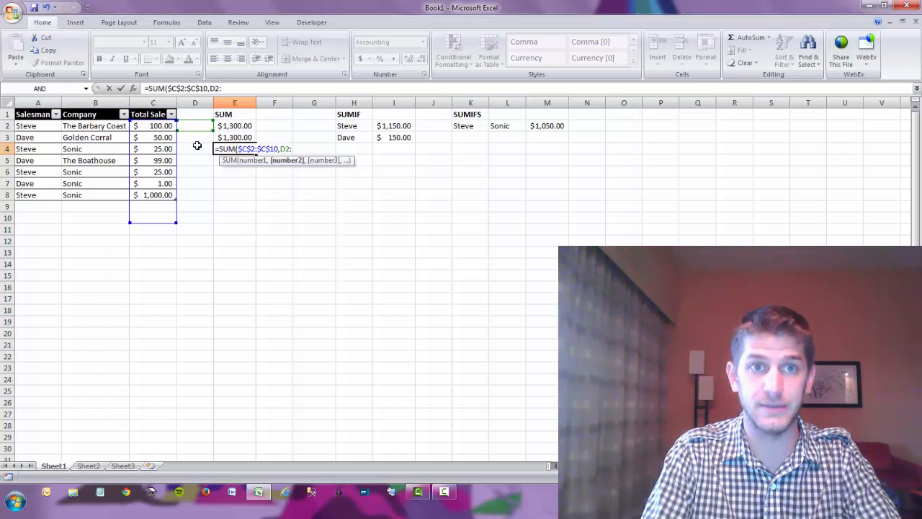
text(d10))
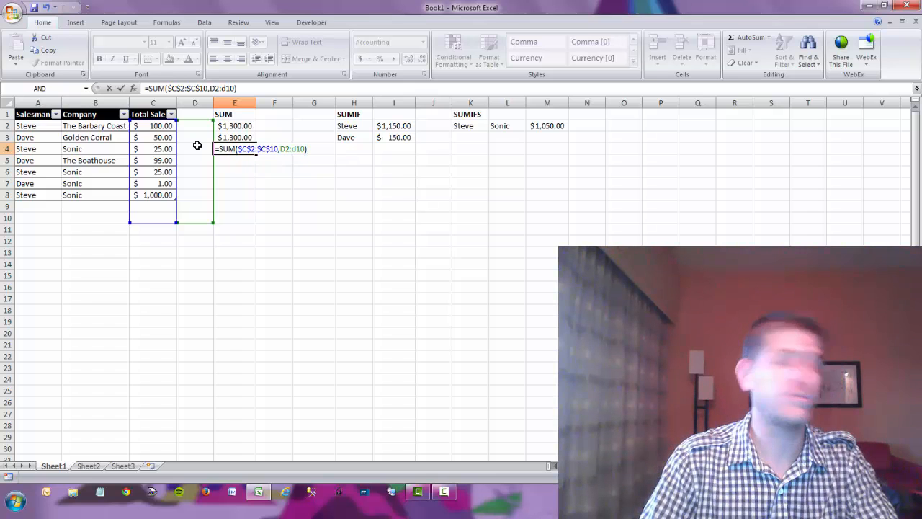
key(Return)
- Enter the numbers 1, 2, 3 and 4 in cells D2 through D5
key(Up)
key(Up)
key(Left)
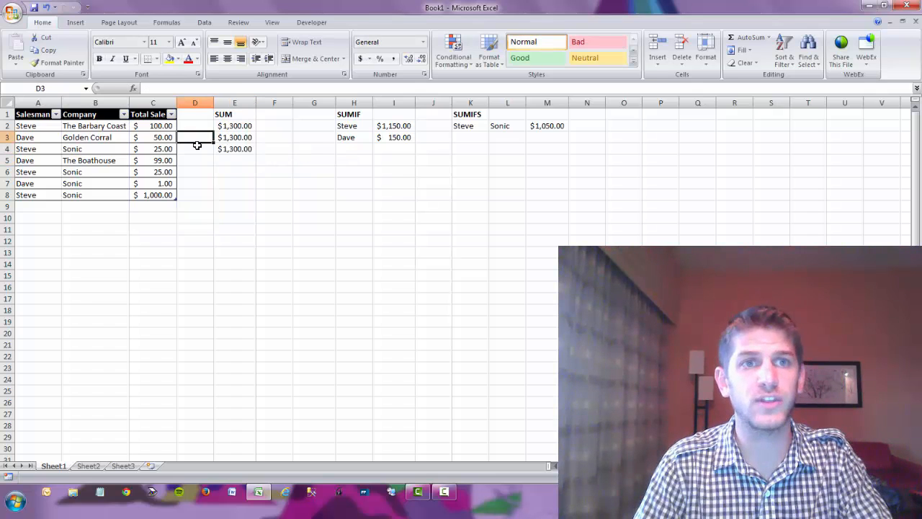
key(Up)
text(1)
key(Return)
text(2)
key(Return)
text(3)
key(Return)
text(4)
key(Return)
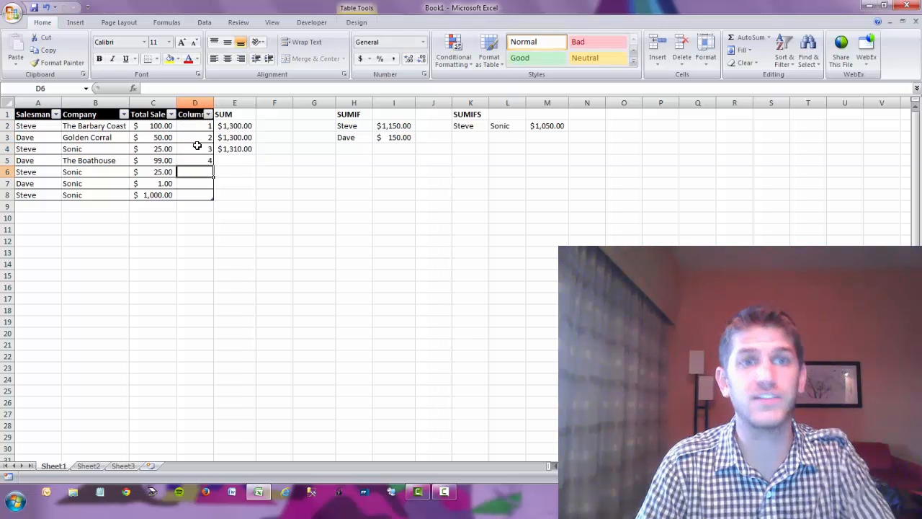
- Rewrite the formula in E4 to use one two-column range: =SUM($C$2:$D$10)
key(Right)
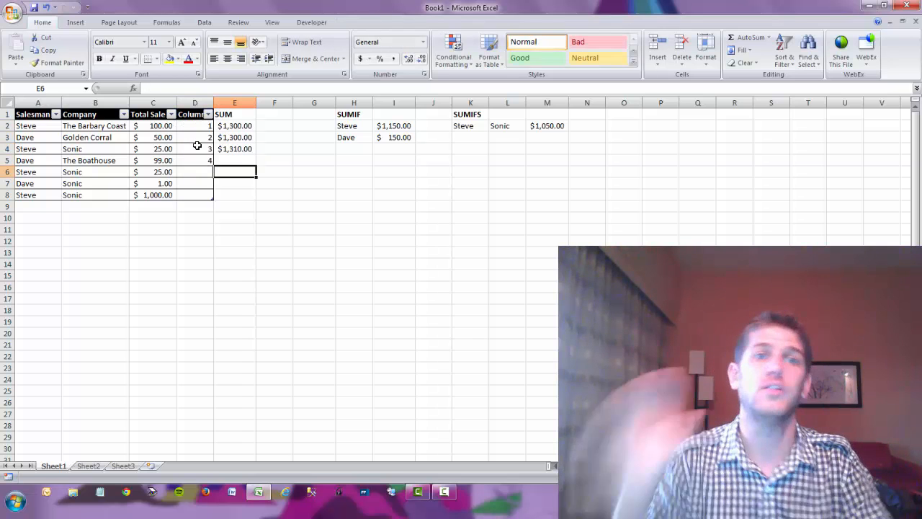
key(Up)
key(Up)
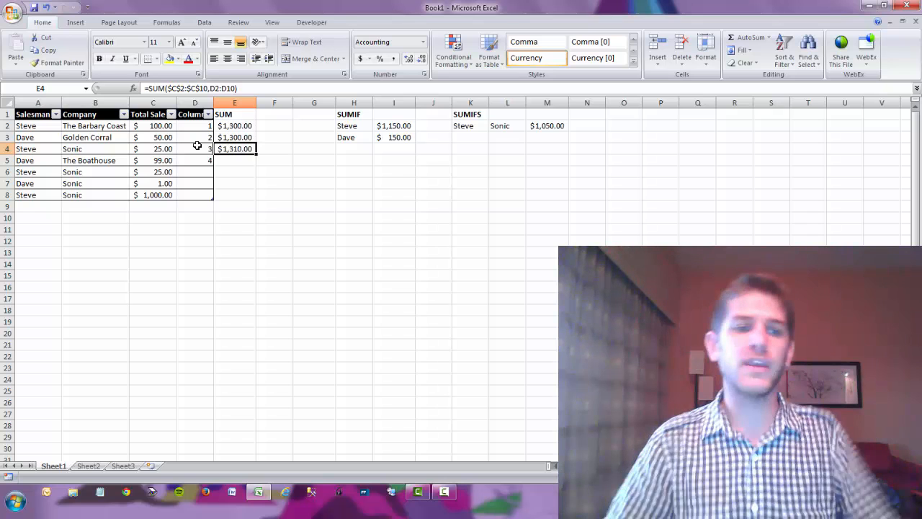
key(F2)
key(BackSpace)
key(BackSpace)
key(BackSpace)
key(BackSpace)
key(BackSpace)
key(BackSpace)
key(BackSpace)
key(BackSpace)
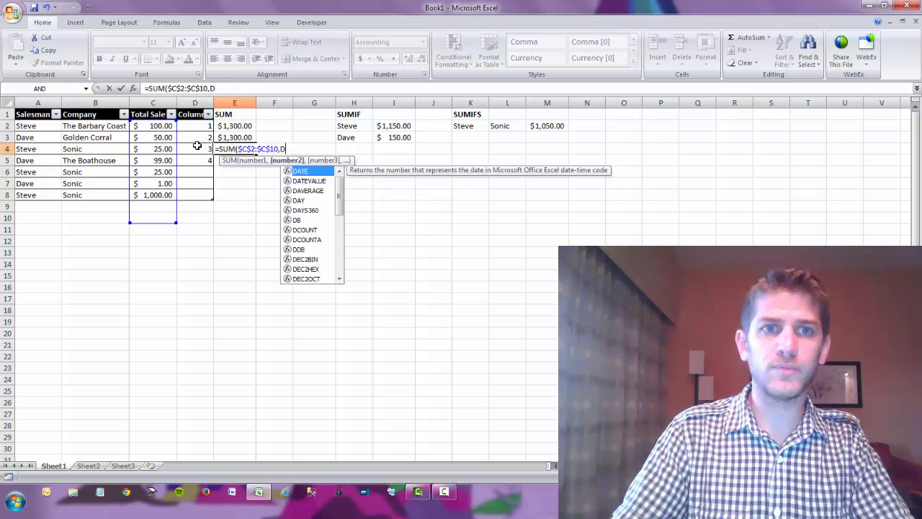
key(BackSpace)
key(BackSpace)
key(BackSpace)
key(BackSpace)
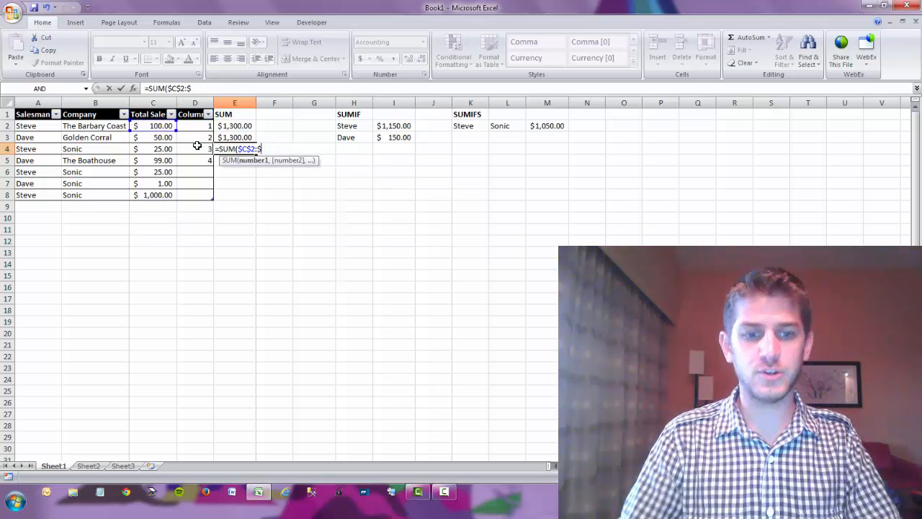
text(D$10))
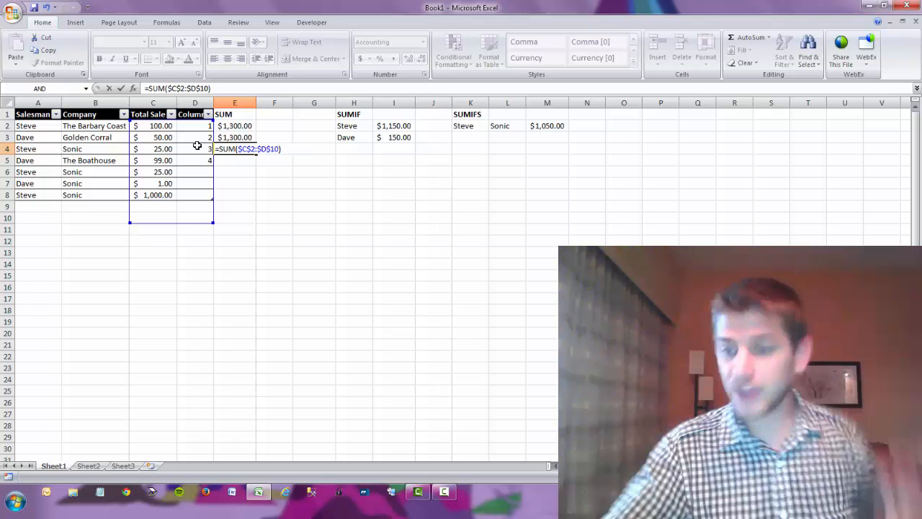
key(Return)
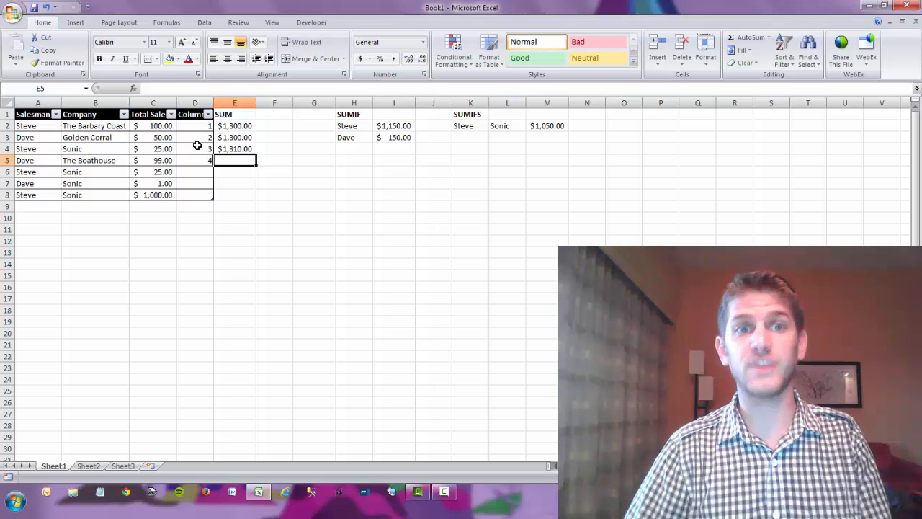
- Clear the numbers from cells D2 through D5
key(Left)
key(shift+Up)
key(shift+Up)
key(shift+Up)
key(BackSpace)
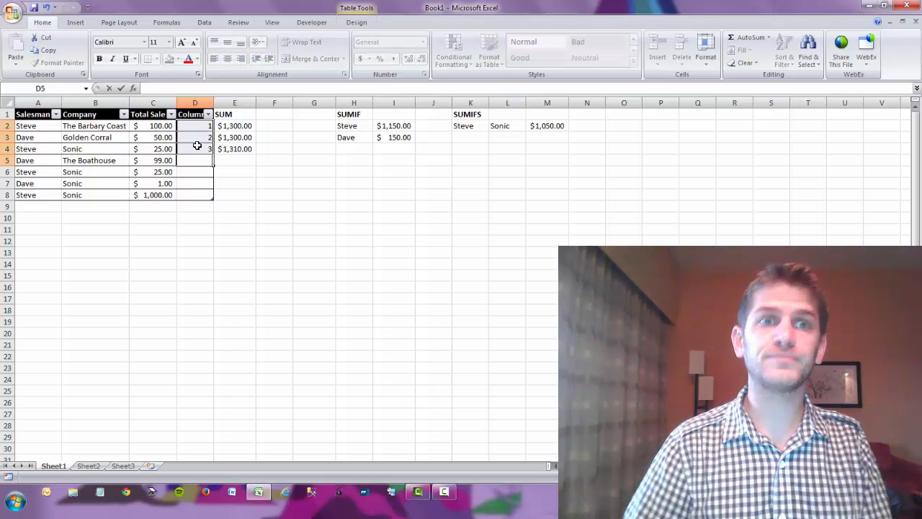
key(ctrl+Return)
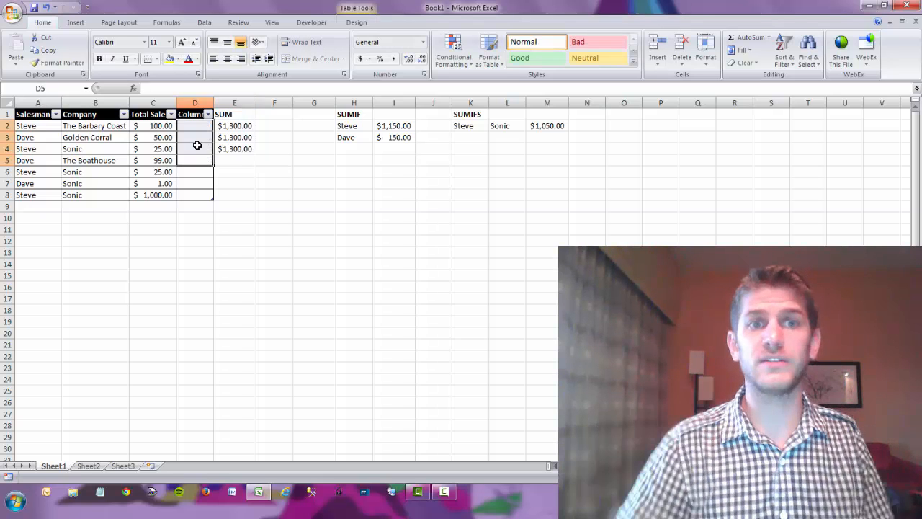
- Replace the SUMIFS formula in I2 with =SUMIF($A$2:$A$10,H2,C$2:$C$10)
key(Right)
key(Up)
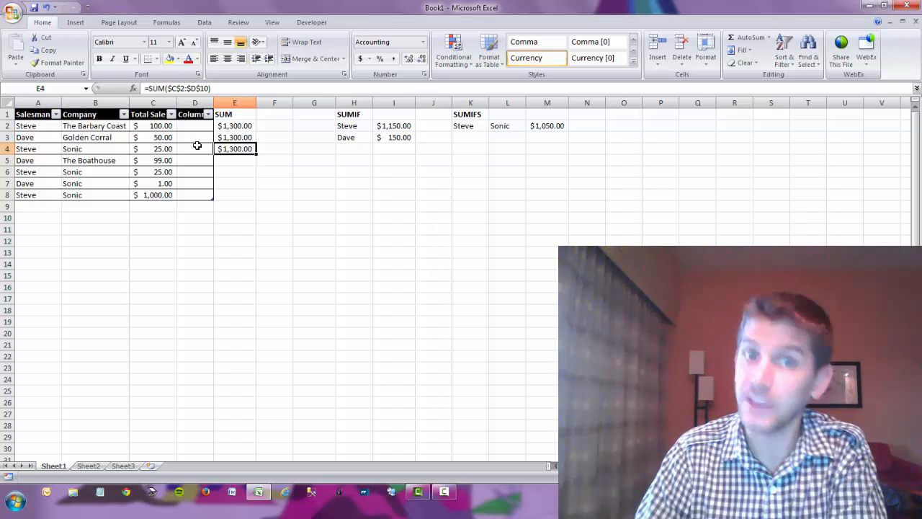
key(Right)
key(Up)
key(Right)
key(Up)
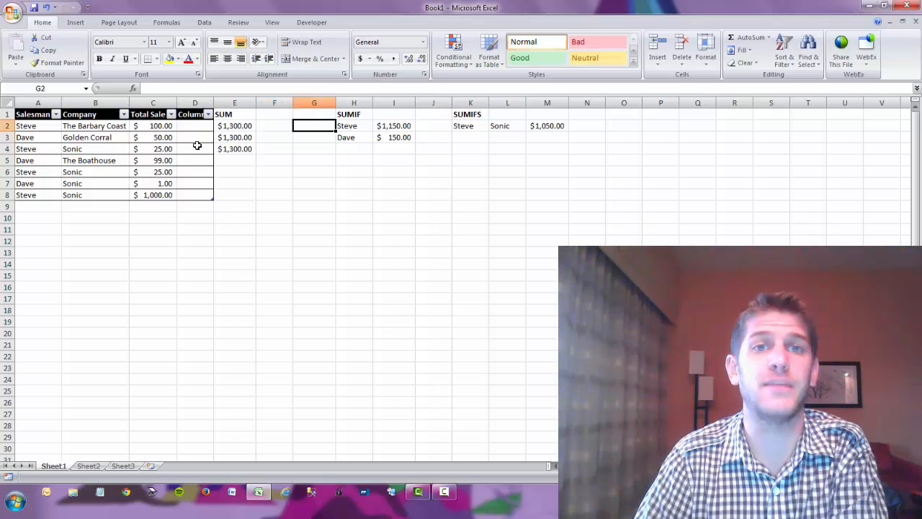
key(Right)
key(Right)
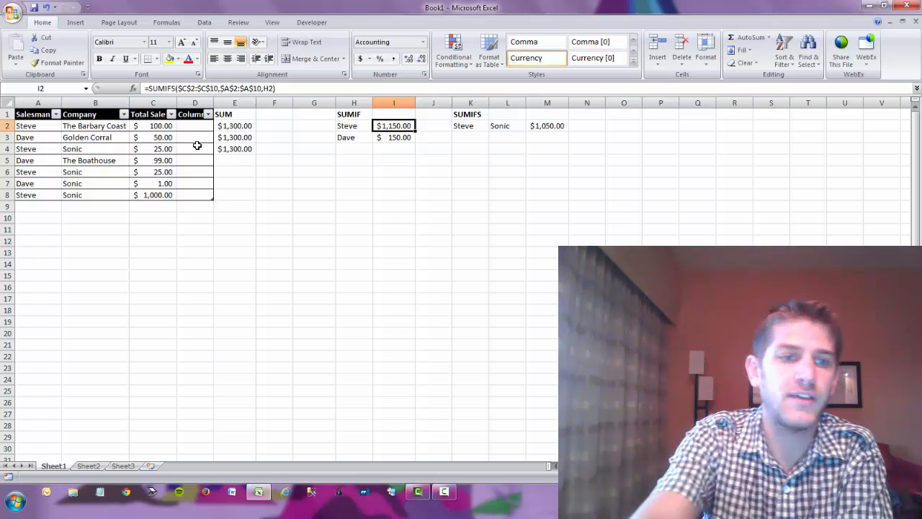
key(F2)
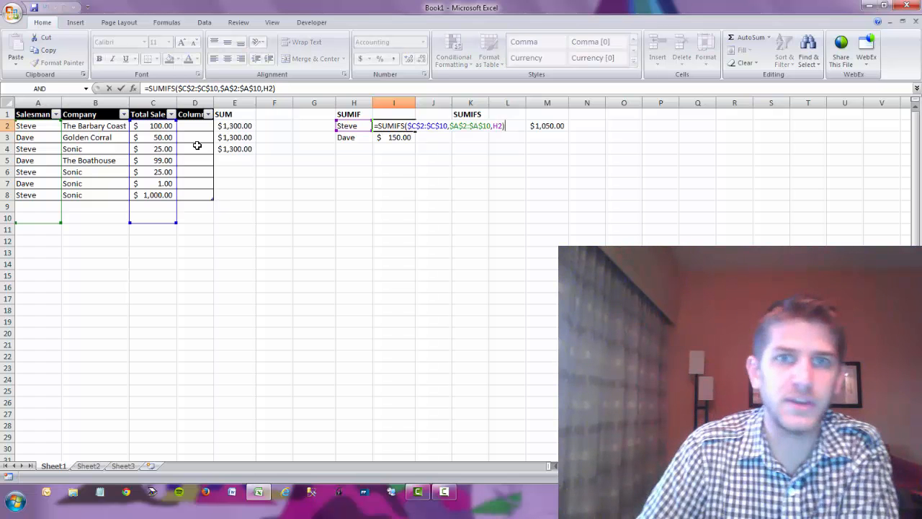
key(Left)
key(Left)
key(Left)
key(Left)
key(Left)
key(Left)
key(Left)
key(Left)
key(Left)
key(Left)
key(Left)
key(Left)
key(Left)
key(Left)
key(Left)
key(Left)
key(Left)
key(Left)
key(Left)
key(Left)
key(BackSpace)
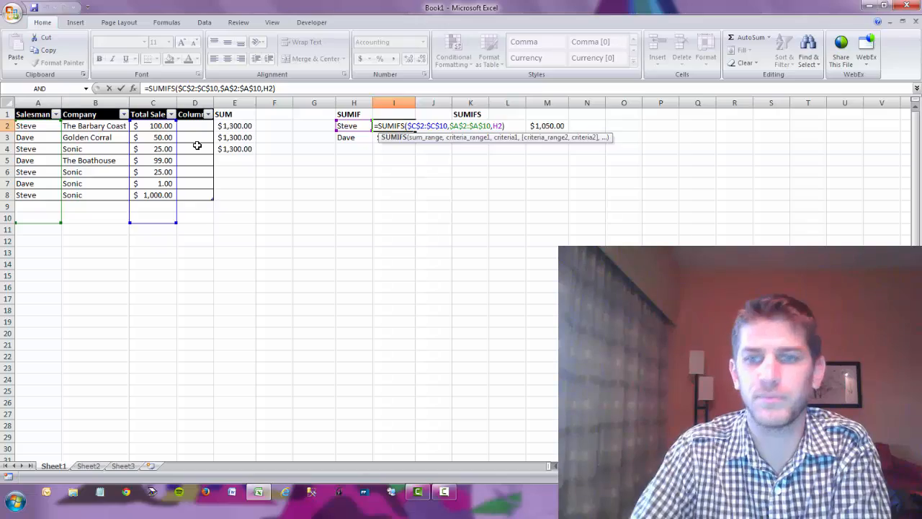
key(Return)
key(Up)
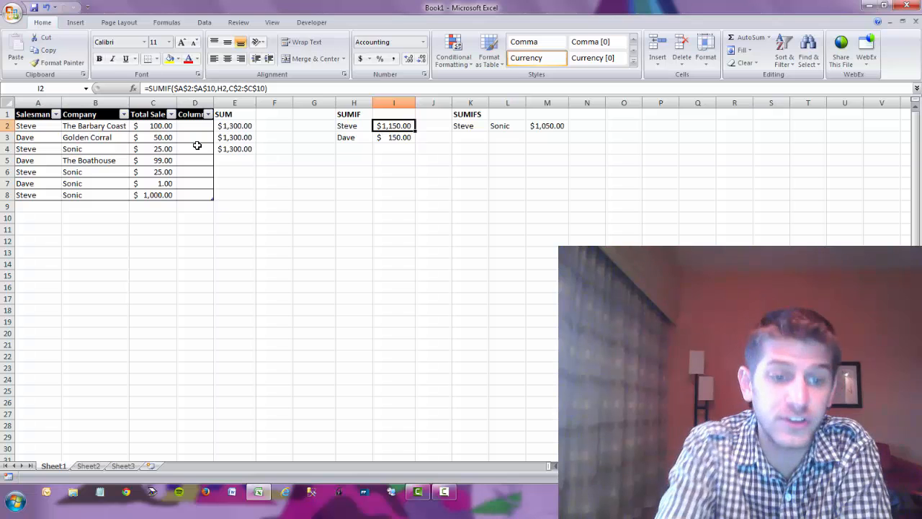
- Examine the range, criteria and sum_range arguments of the SUMIF formula in I2
key(F2)
key(Left)
key(Left)
key(Left)
key(Left)
key(Left)
key(Left)
key(Left)
key(Left)
key(Left)
key(Left)
key(Left)
key(Left)
key(Left)
key(Left)
key(Left)
key(Left)
key(Left)
key(Left)
key(Left)
key(Left)
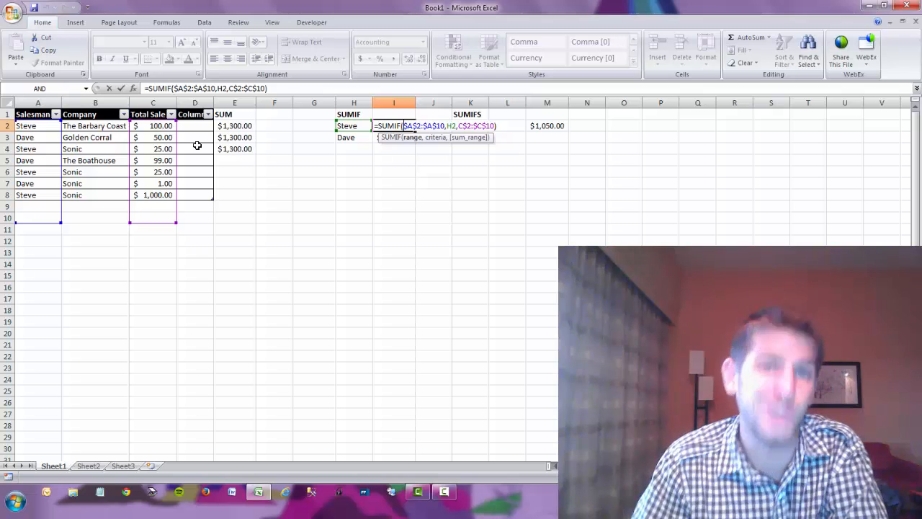
key(Right)
key(Right)
key(Right)
key(Right)
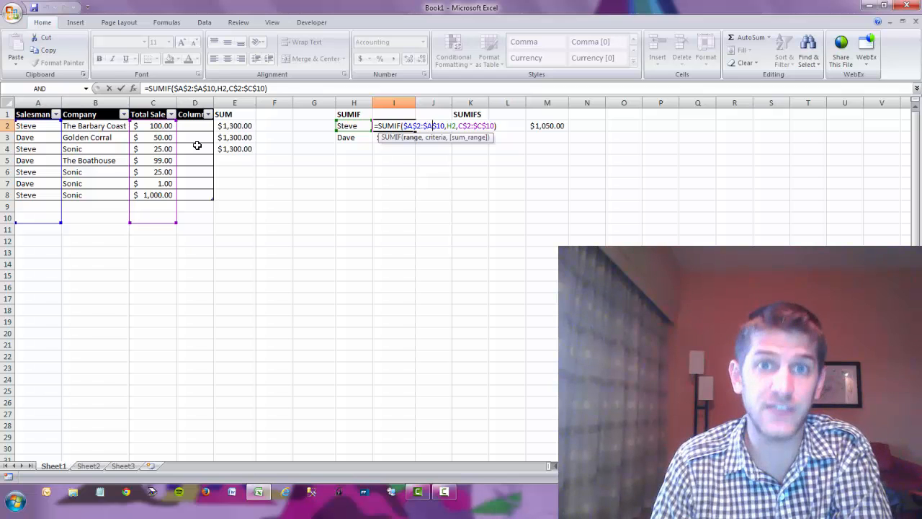
key(Right)
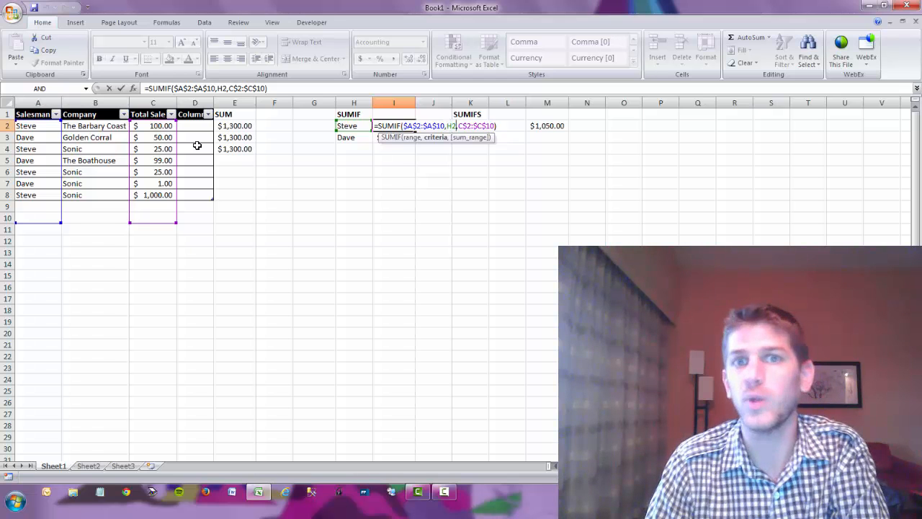
key(Right)
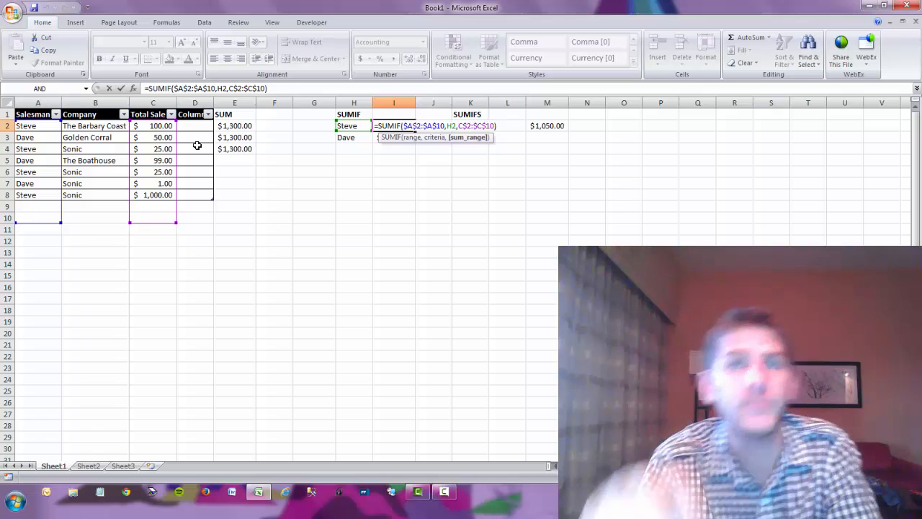
key(Return)
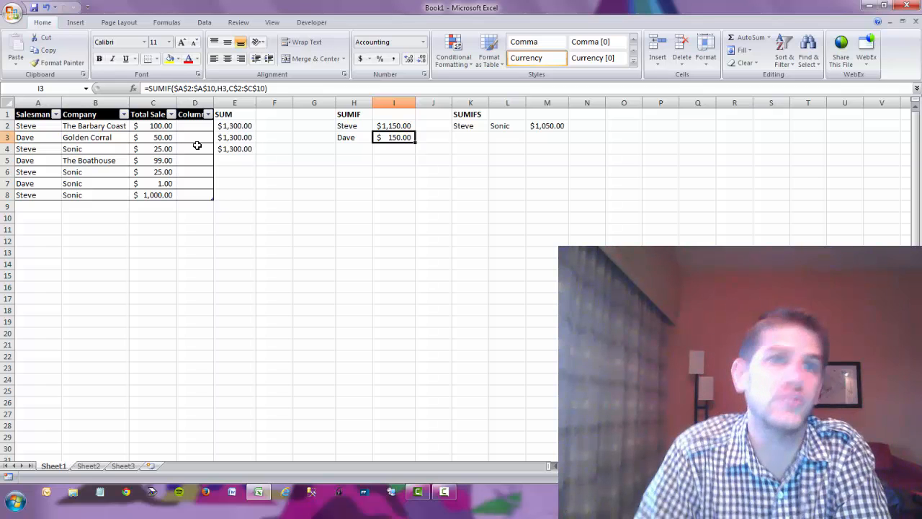
key(Up)
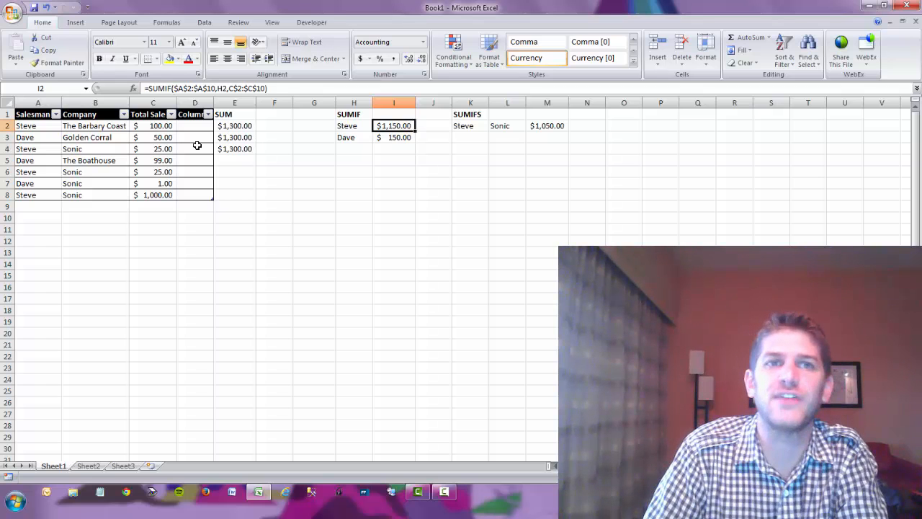
key(F2)
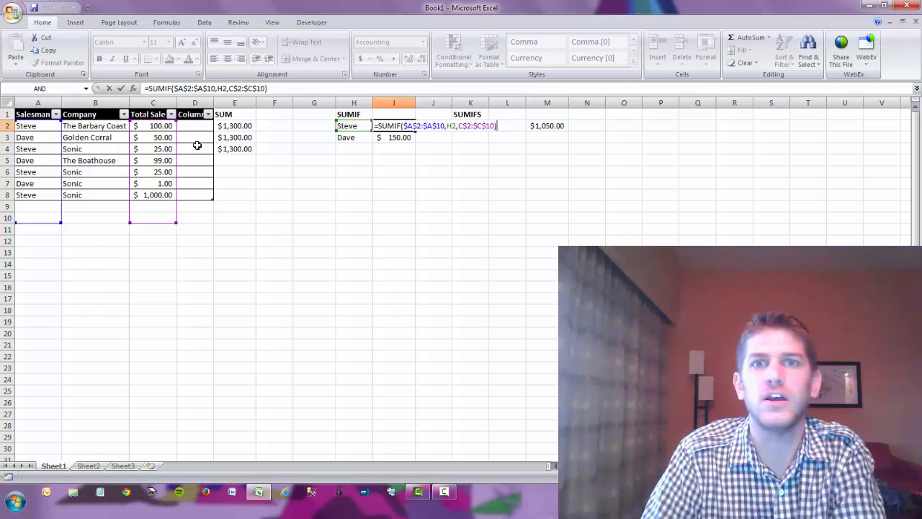
key(Left)
key(Left)
key(Left)
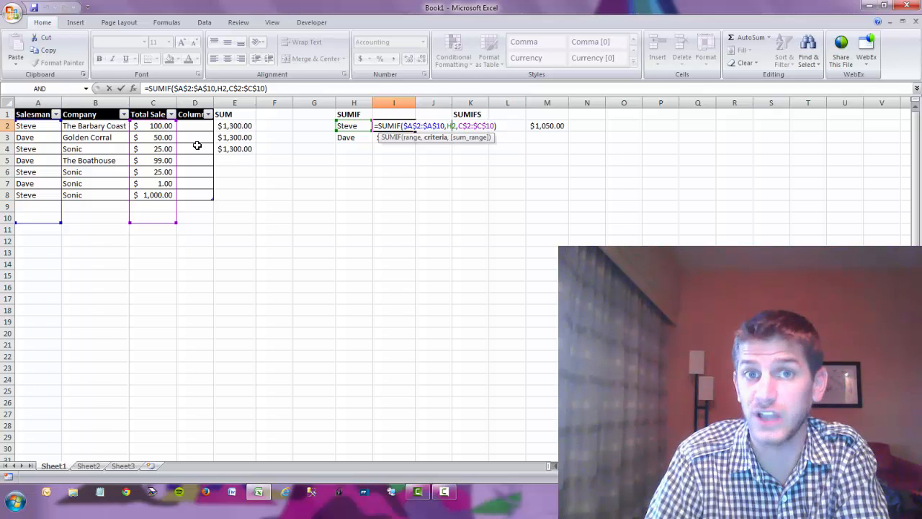
key(Escape)
- Clear cell I3 and fill it with a copy of the SUMIF formula from I2
key(Down)
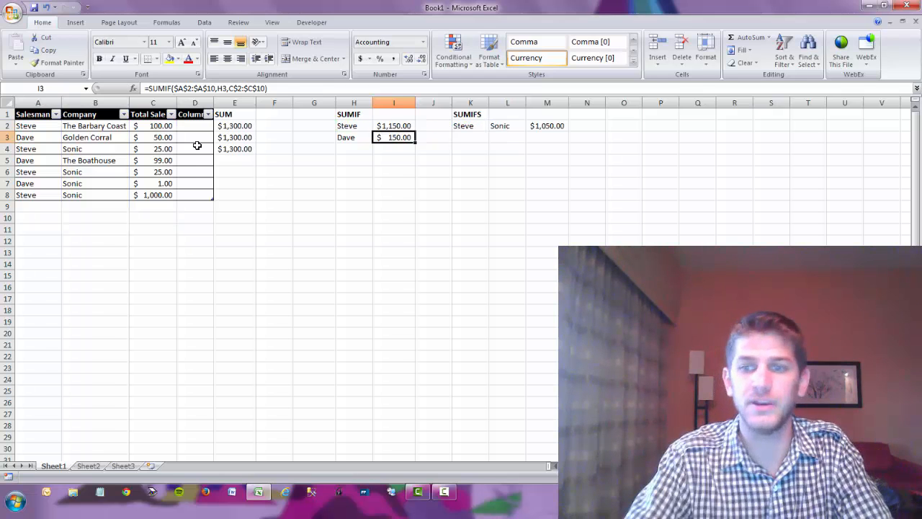
key(Delete)
key(Up)
key(ctrl+c)
key(Down)
key(ctrl+v)
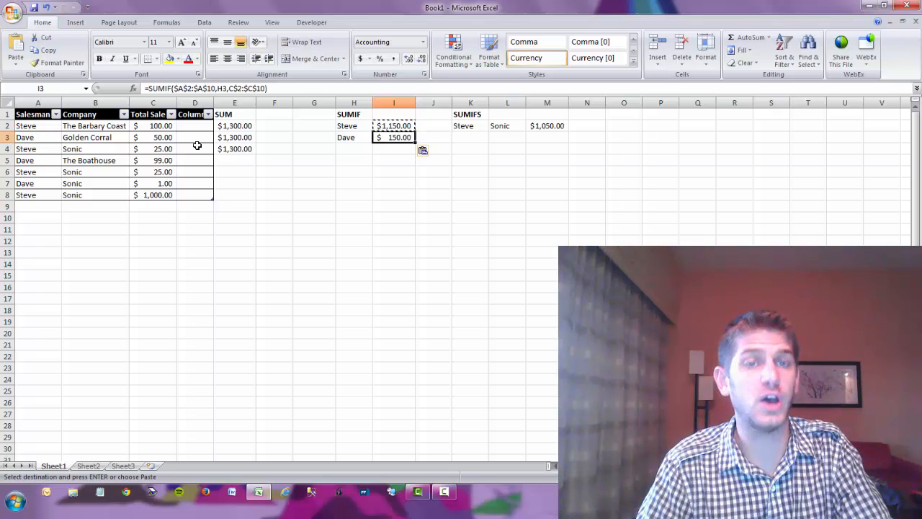
- Check the salesman criterion in H3 and its reference in the copied SUMIF formula in I3
key(Left)
key(F2)
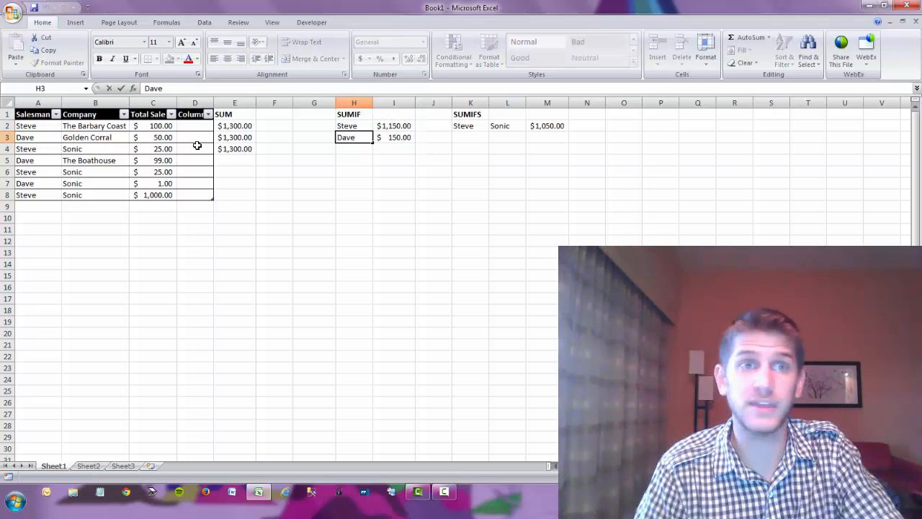
key(Right)
key(F2)
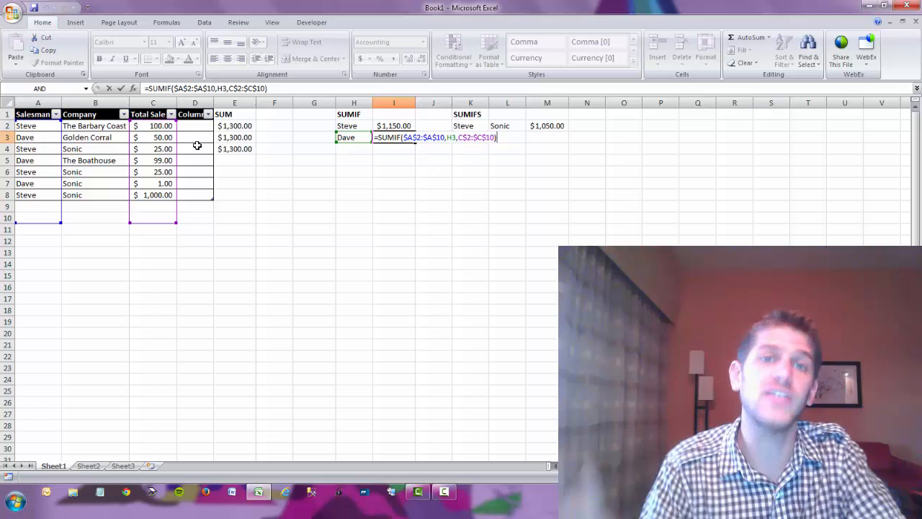
key(Escape)
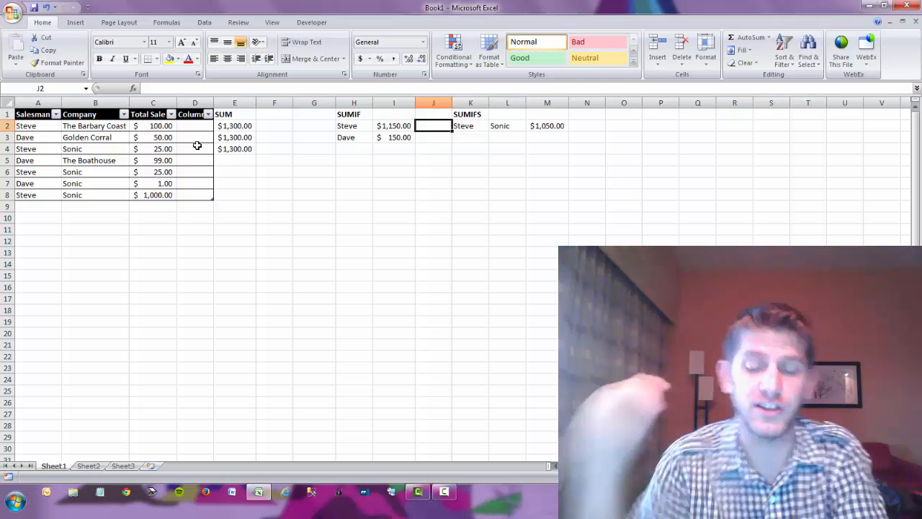
- Examine the sum range, both criteria ranges and both criteria of the SUMIFS formula in M2
key(Right)
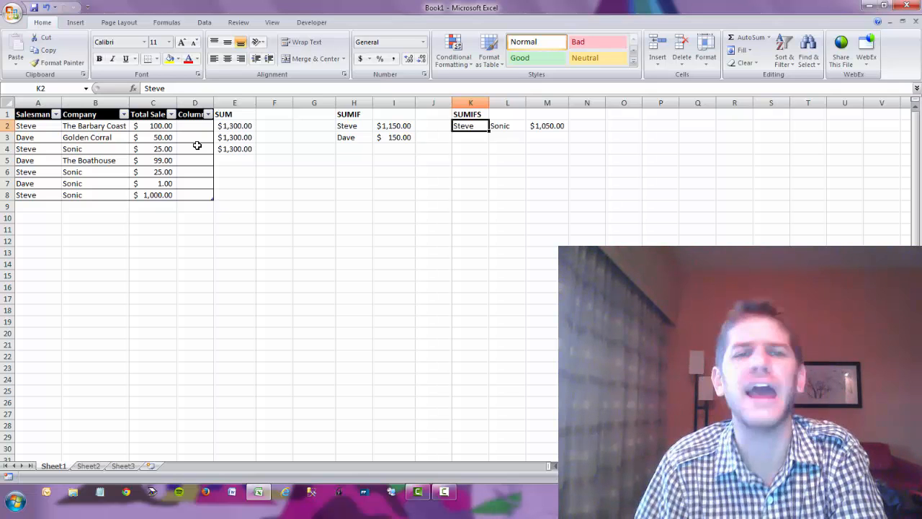
key(Up)
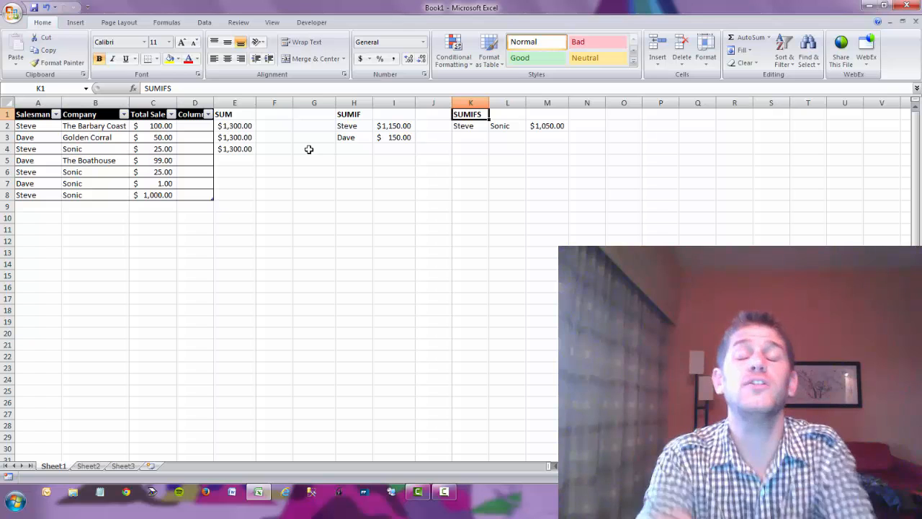
key(Down)
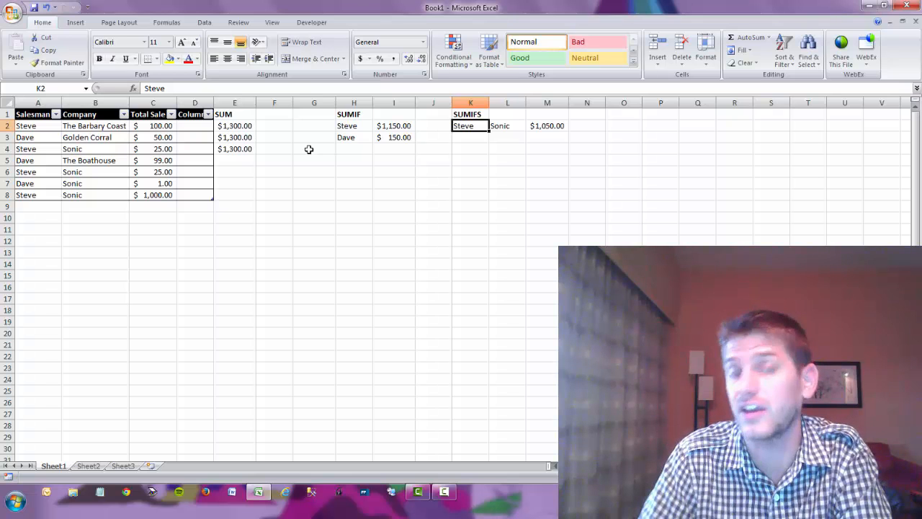
key(Right)
key(Right)
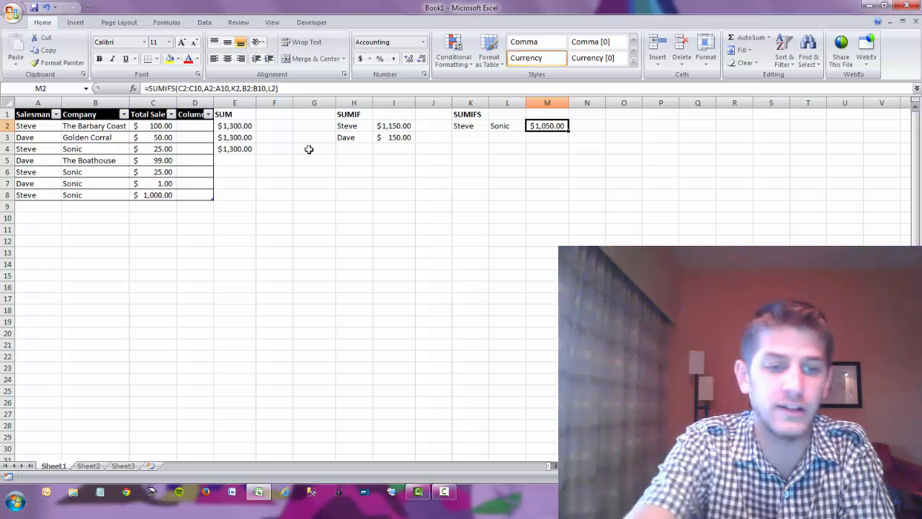
key(F2)
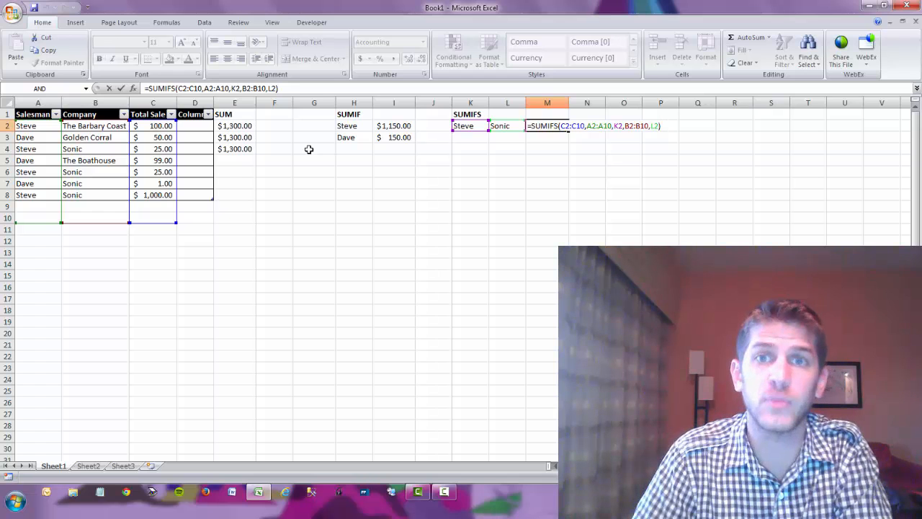
key(Home)
key(Right)
key(Right)
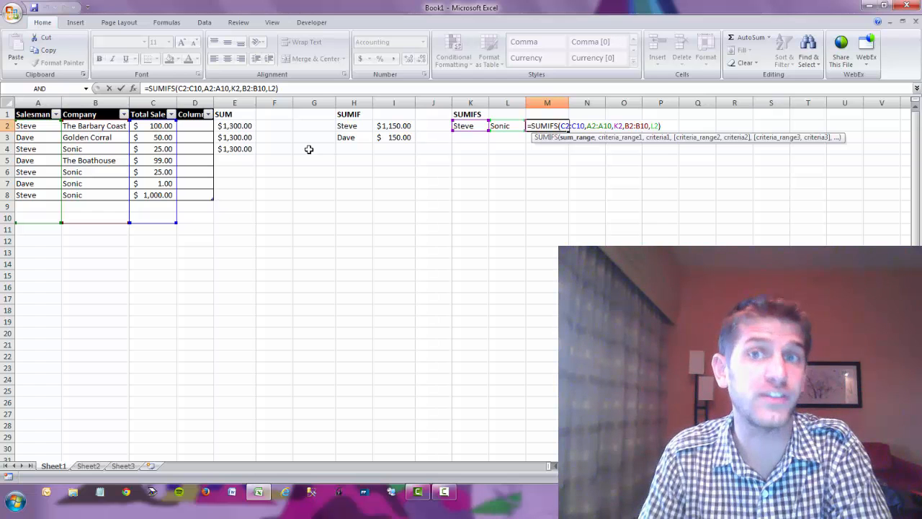
key(Right)
key(Right)
key(Right)
key(Right)
key(Right)
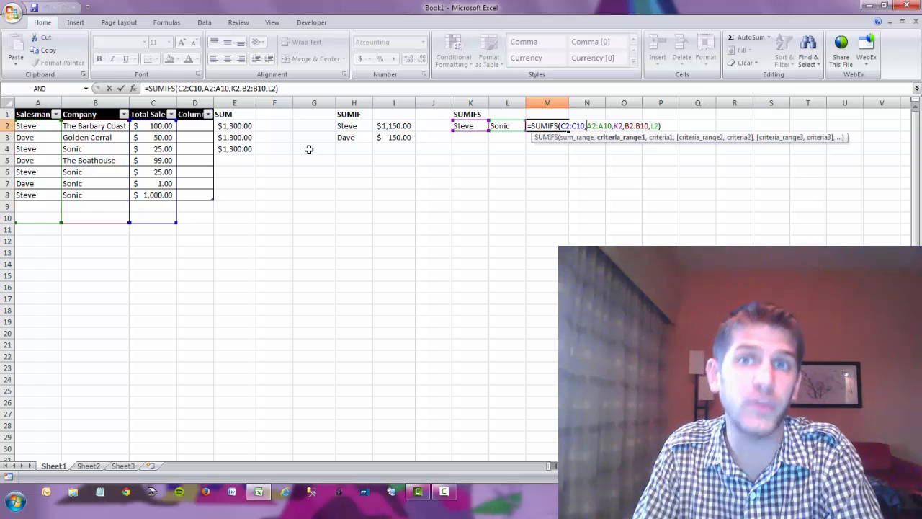
key(Right)
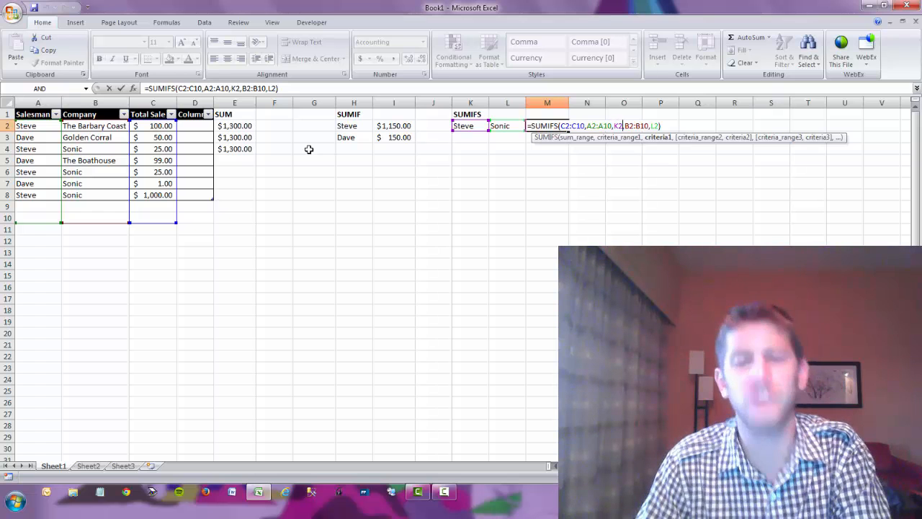
key(Right)
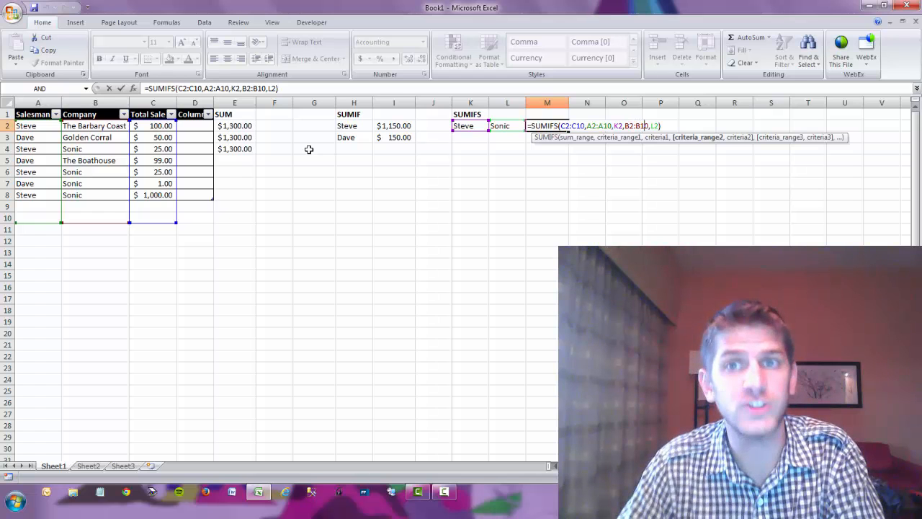
key(Right)
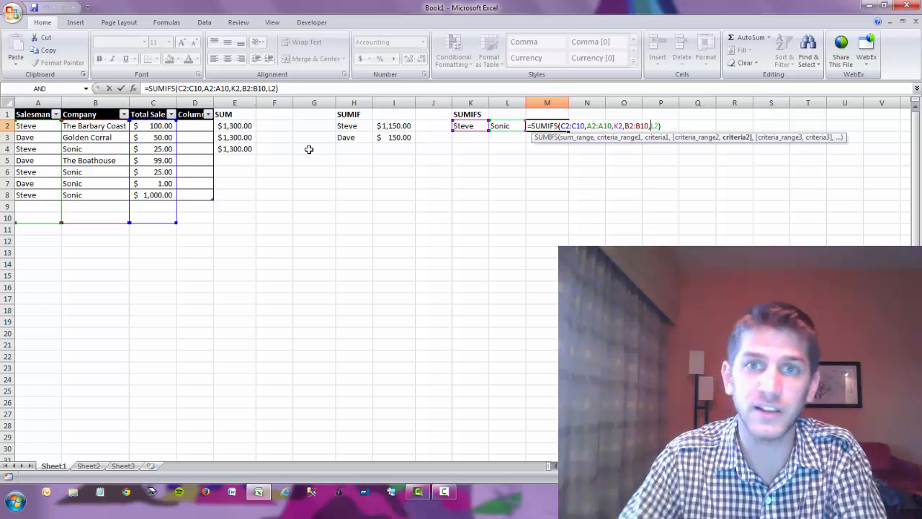
key(Return)
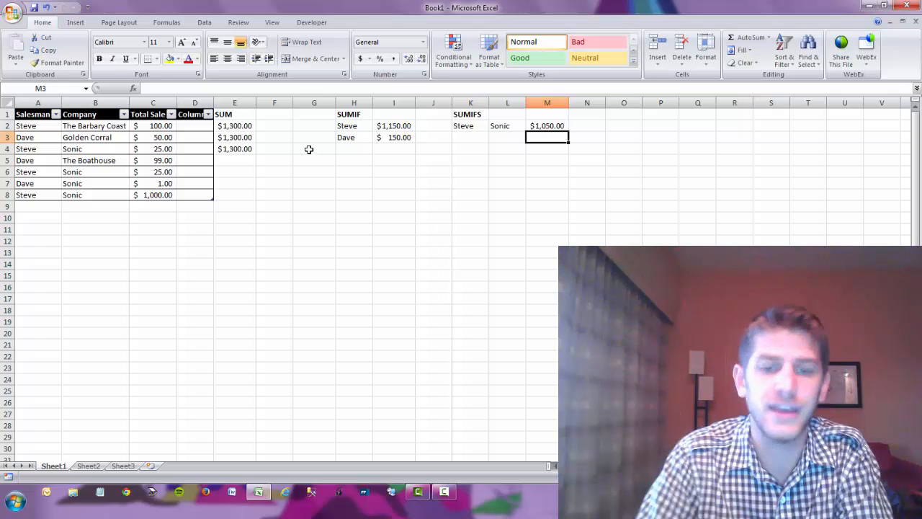
- Go through the sales table rows for the salesman in K2, checking each company and sale against the SUMIFS criteria
key(Left)
key(Left)
key(Left)
key(Left)
key(Left)
key(Left)
key(Left)
key(Left)
key(Left)
key(Left)
key(Left)
key(Left)
key(Up)
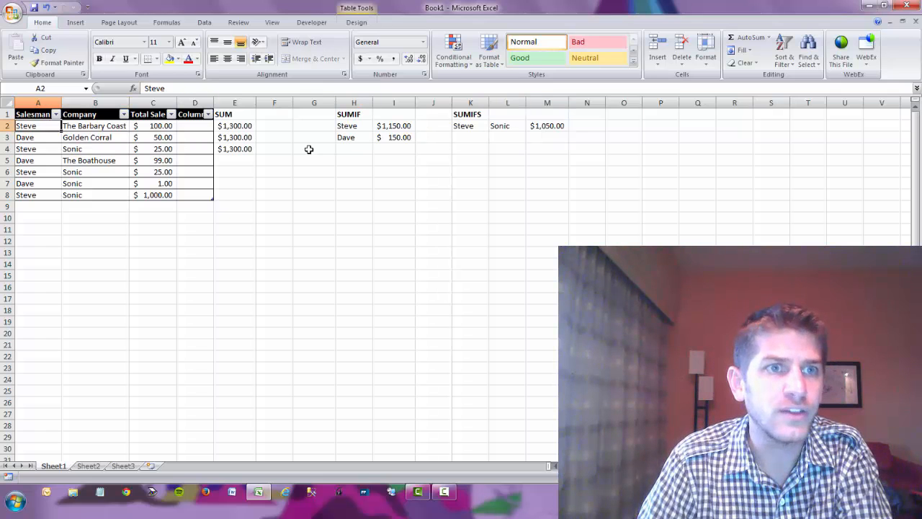
key(Right)
key(Right)
key(Left)
key(Left)
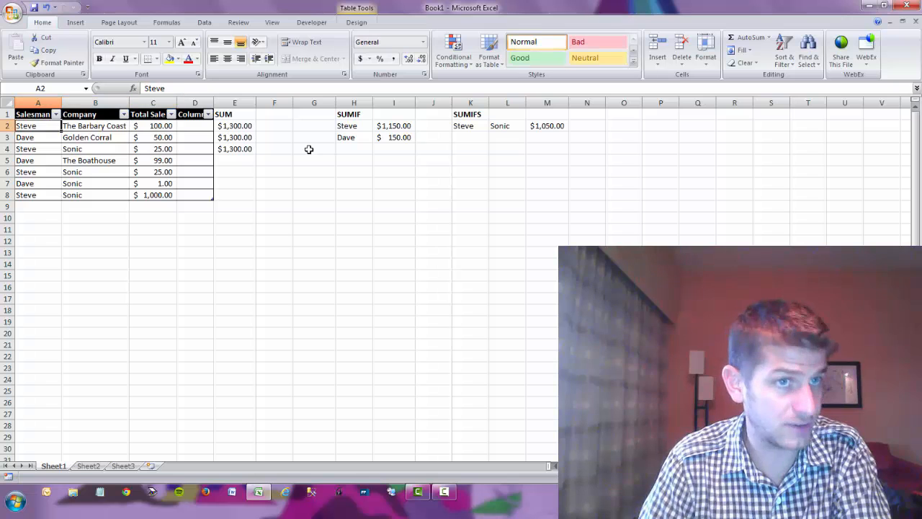
key(Down)
key(Down)
key(Right)
key(Right)
key(Left)
key(Left)
key(Down)
key(Down)
key(Right)
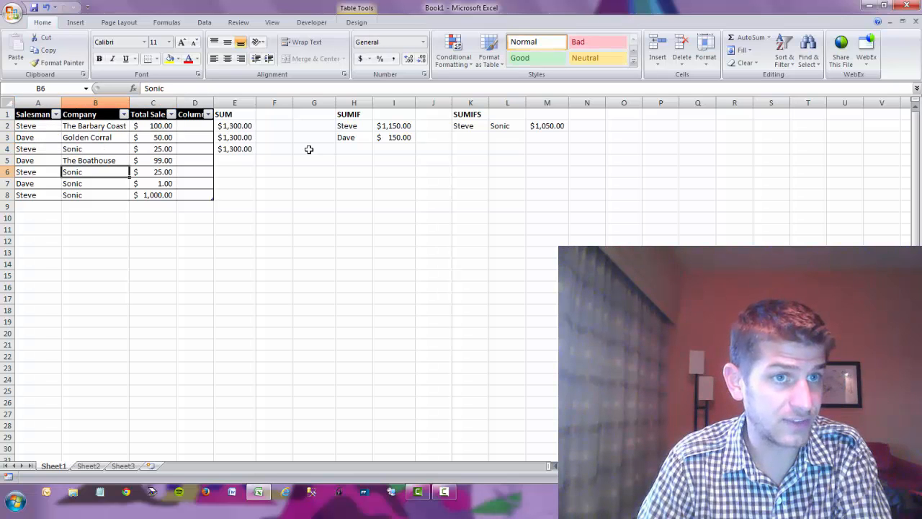
key(Right)
key(Left)
key(Left)
key(Down)
key(Down)
key(Right)
key(Right)
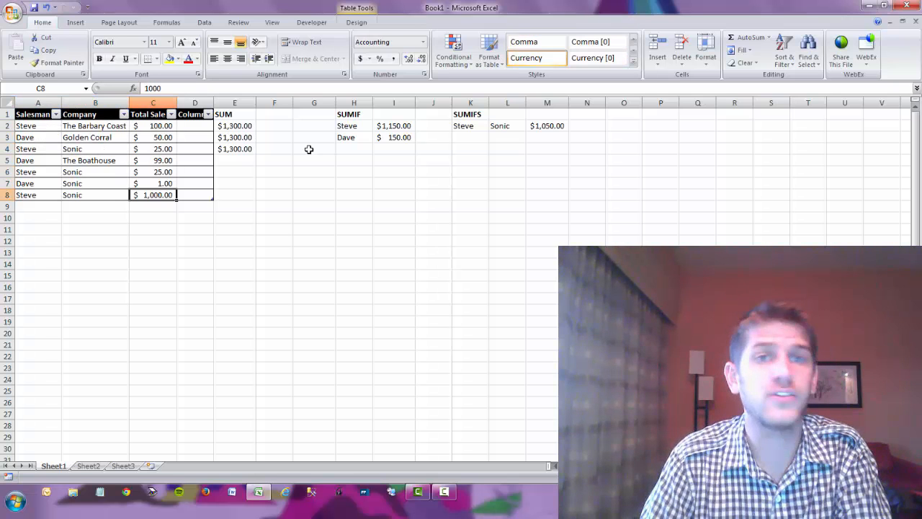
- Compare the SUMIF total in I2 with the SUMIFS total in M2
key(Up)
key(Right)
key(Right)
key(Right)
key(Right)
key(Up)
key(Up)
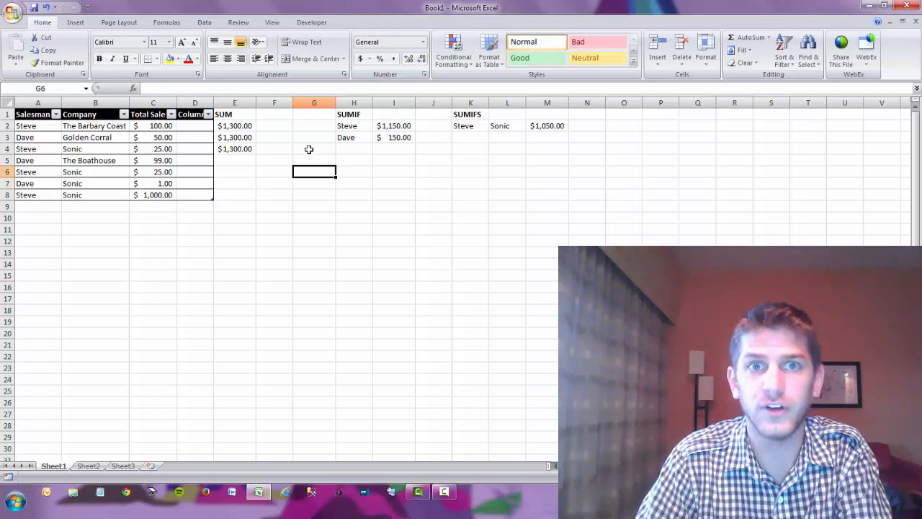
key(Right)
key(Right)
key(Up)
key(Up)
key(Up)
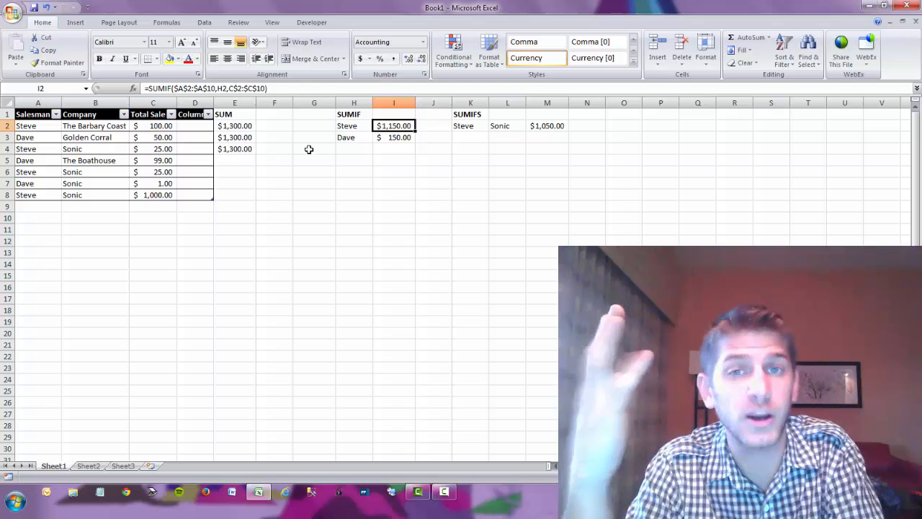
key(Right)
key(Right)
key(Right)
key(Right)
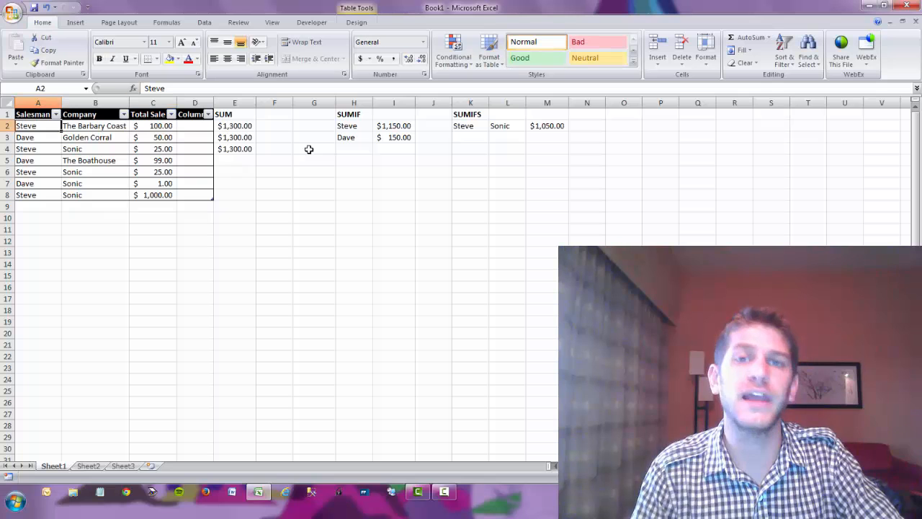
- Select the whole sales table A1:D8 and look at the PivotTable insertion options without inserting one
key(Up)
key(shift+Down)
key(shift+Down)
key(shift+Down)
key(shift+Down)
key(shift+Down)
key(shift+Down)
key(shift+Down)
key(shift+Right)
key(shift+Right)
key(shift+Right)
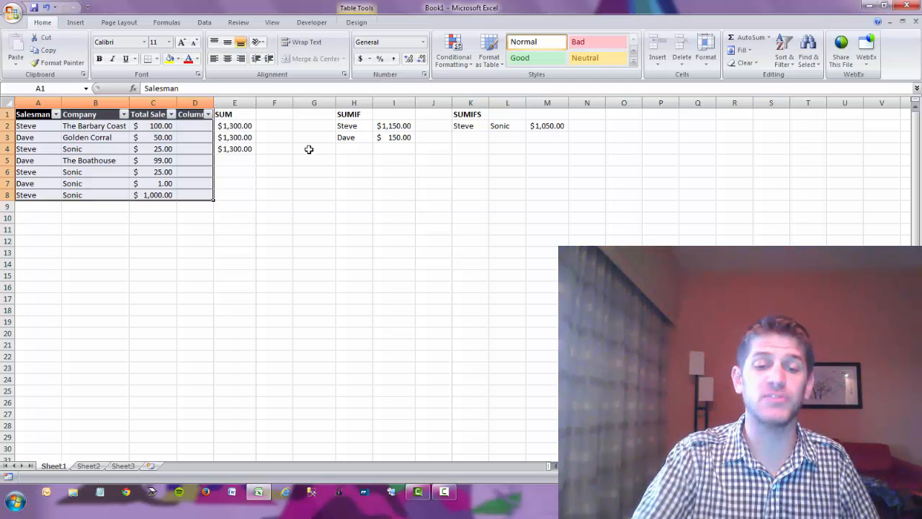
click(75, 23)
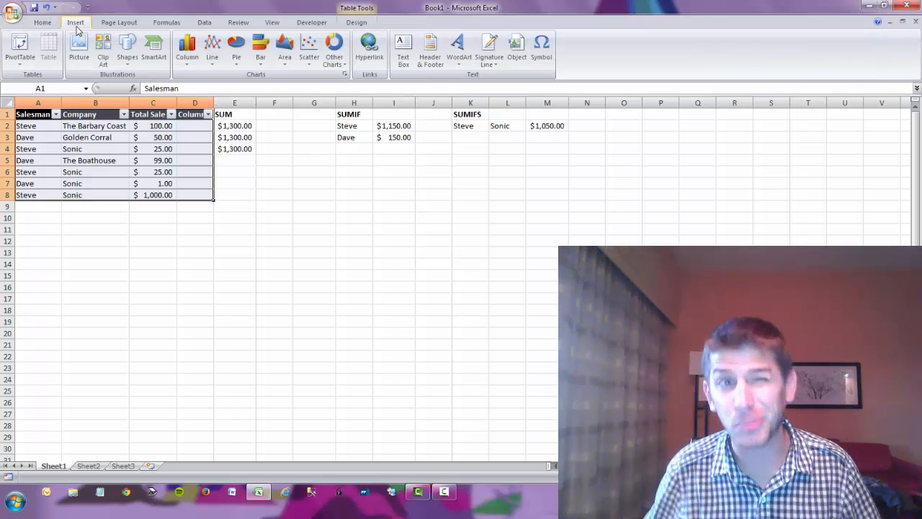
click(20, 58)
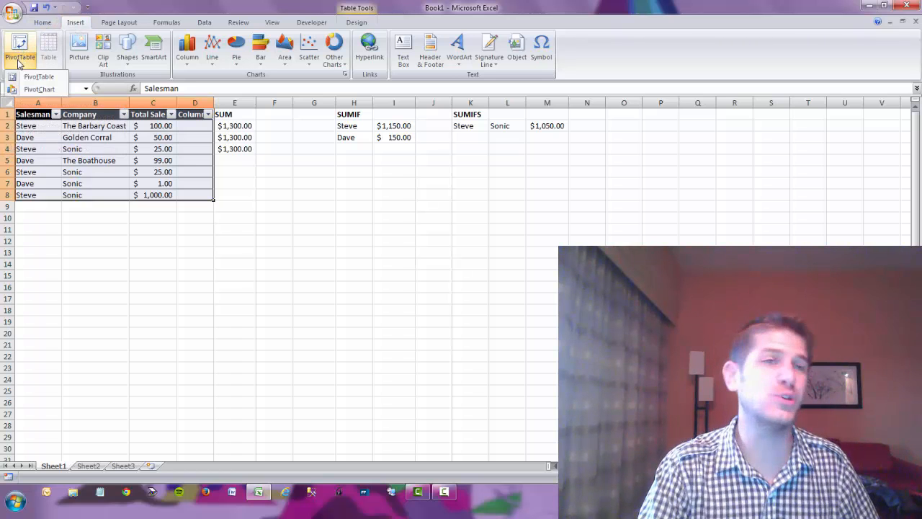
click(112, 5)
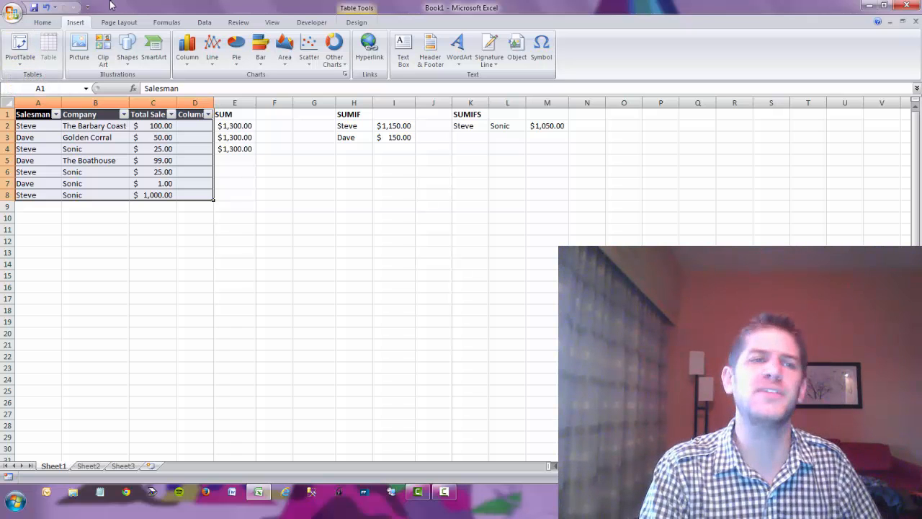
- Insert a PivotTable based on Table1 in a new worksheet and select a cell inside its report area
click(24, 41)
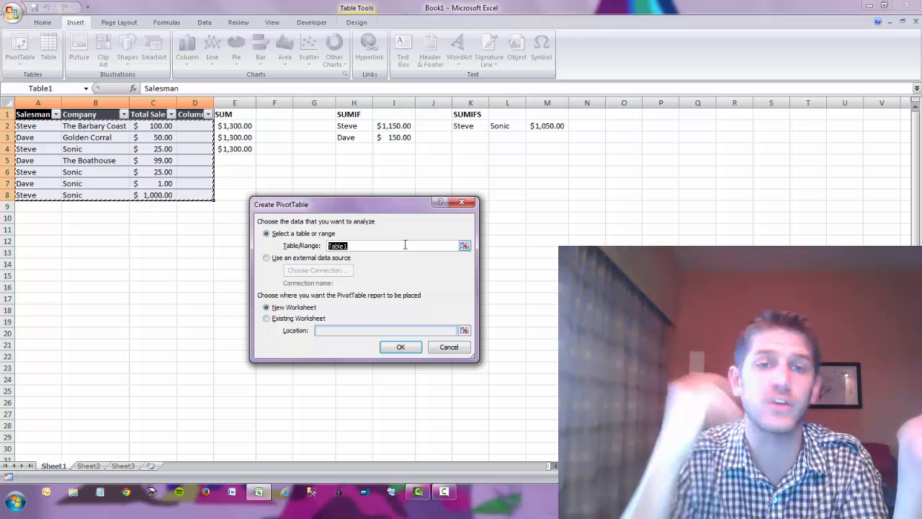
key(Return)
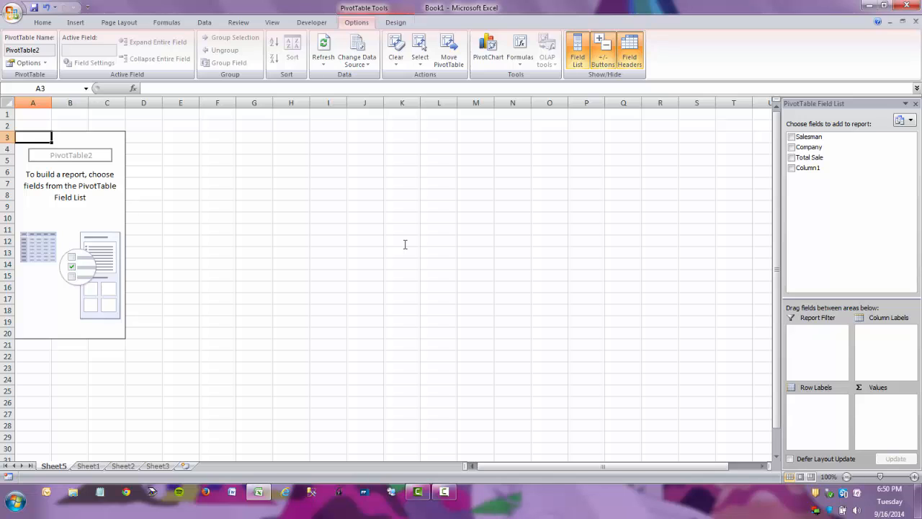
click(404, 243)
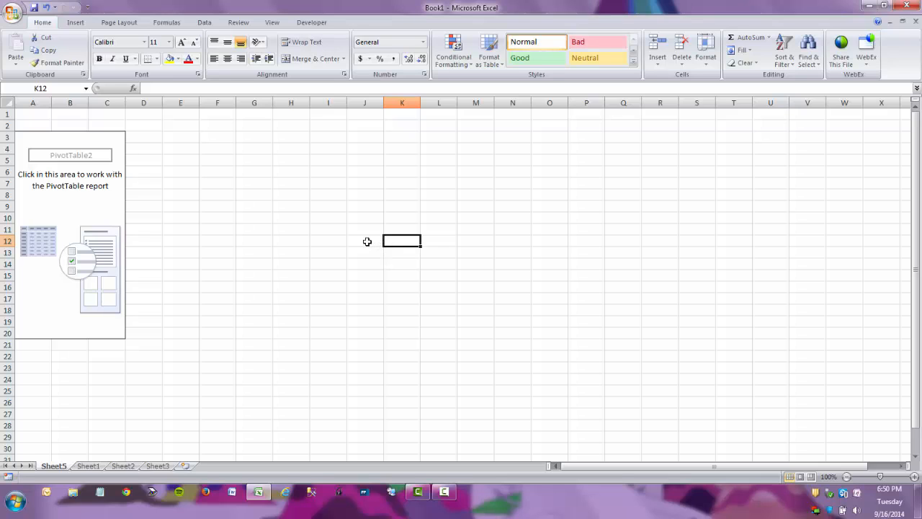
click(94, 196)
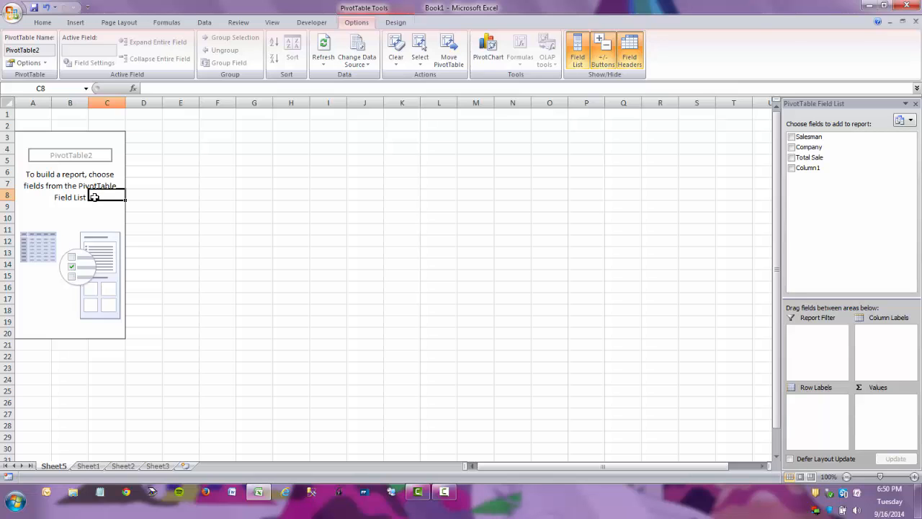
- Lay out the PivotTable with Salesman as row labels, Company as column labels and Sum of Total Sale as values
click(792, 137)
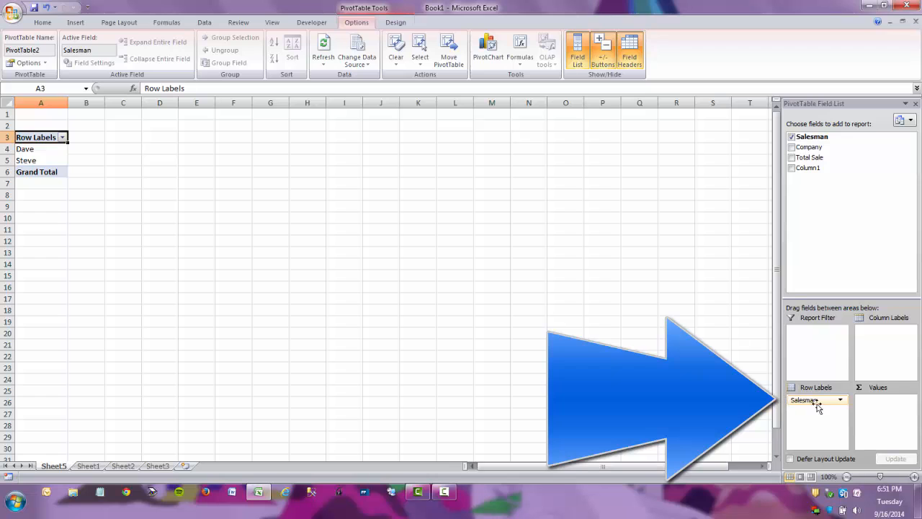
click(794, 147)
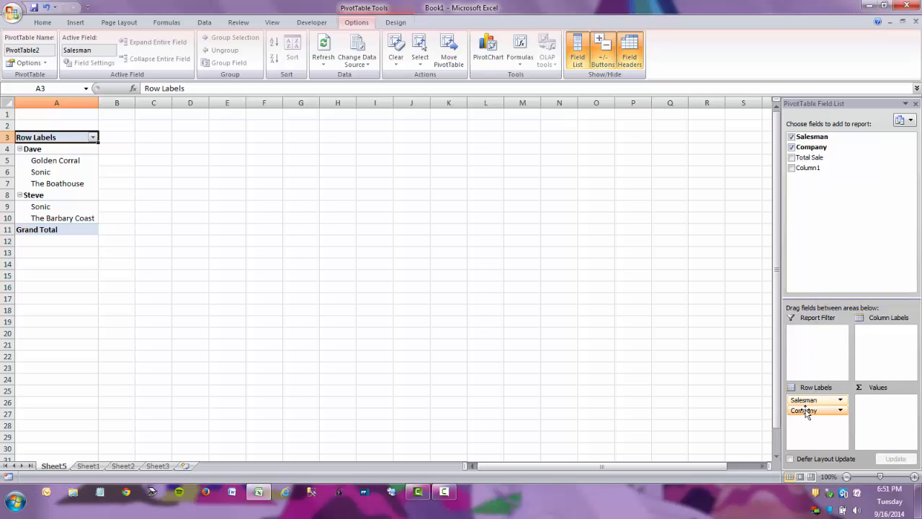
mouse_move(806, 410)
mouse_down()
mouse_move(821, 381)
mouse_move(872, 347)
mouse_up()
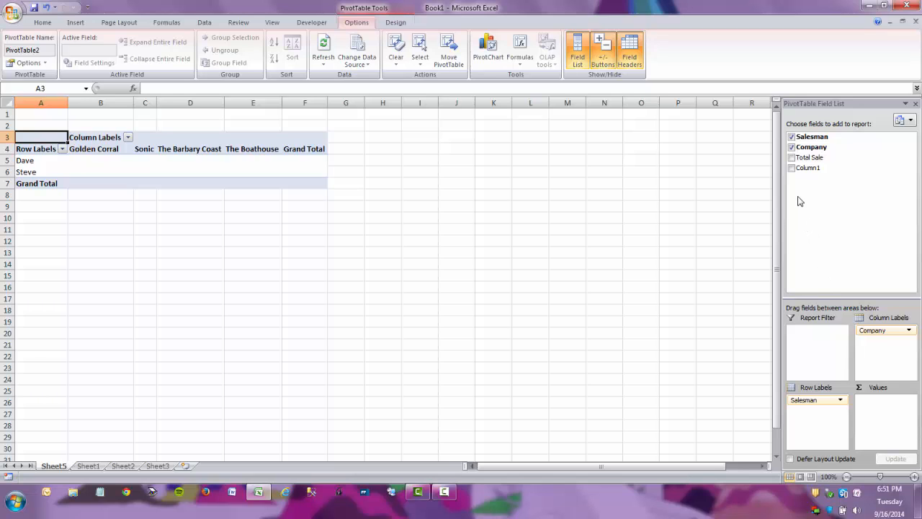
click(792, 157)
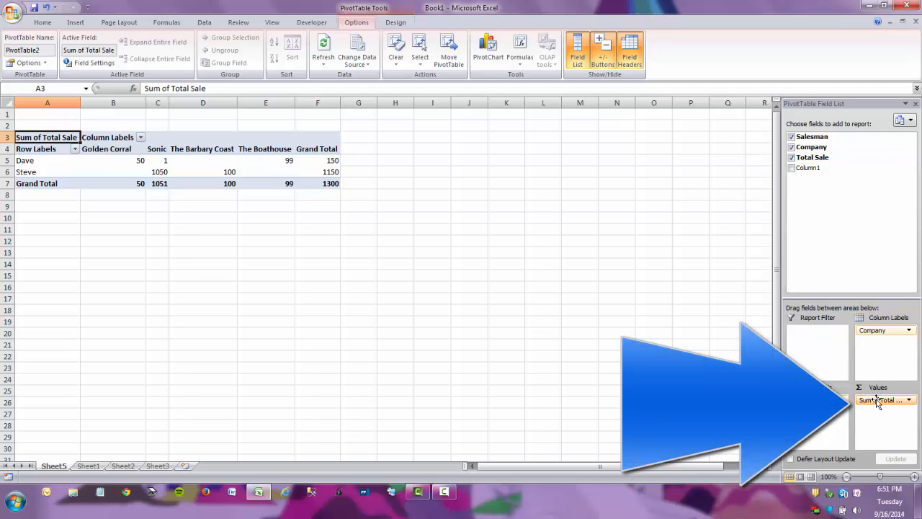
- Go through the first salesman's PivotTable row, checking the sum for each company and the row's grand total
click(35, 163)
key(Right)
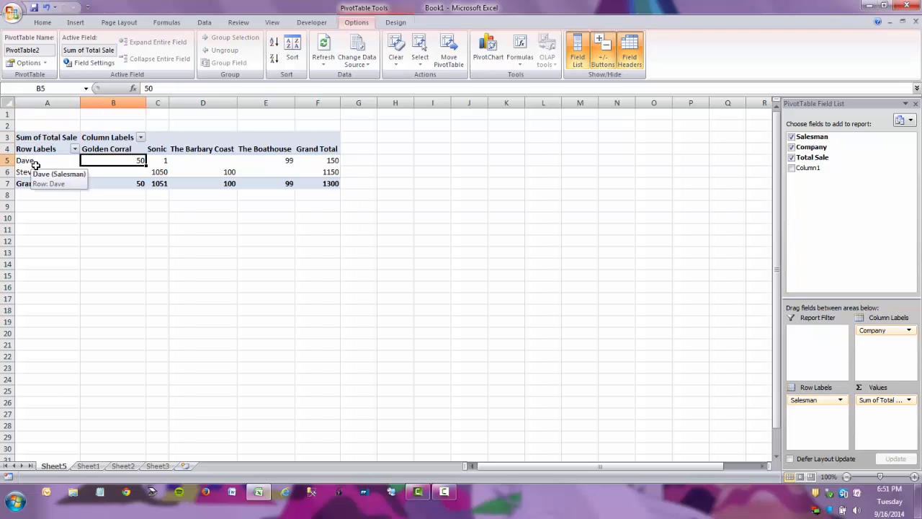
key(Right)
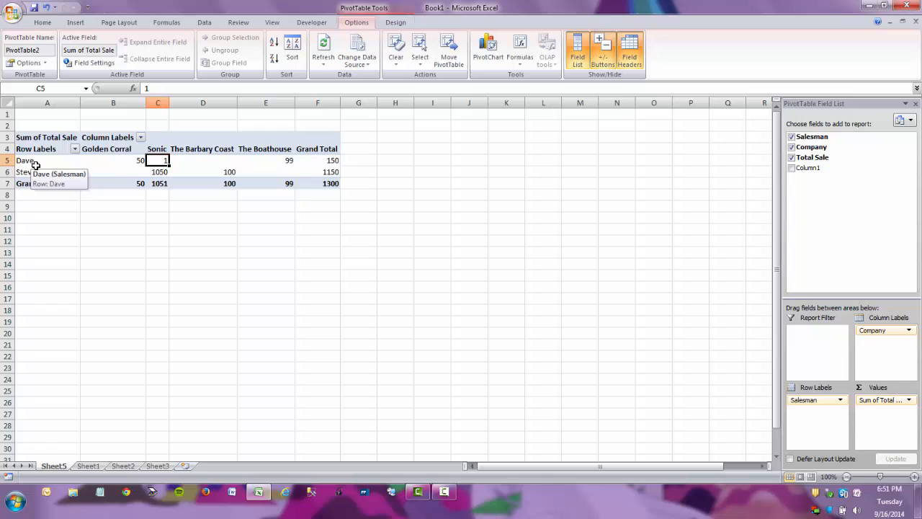
key(Right)
key(Right)
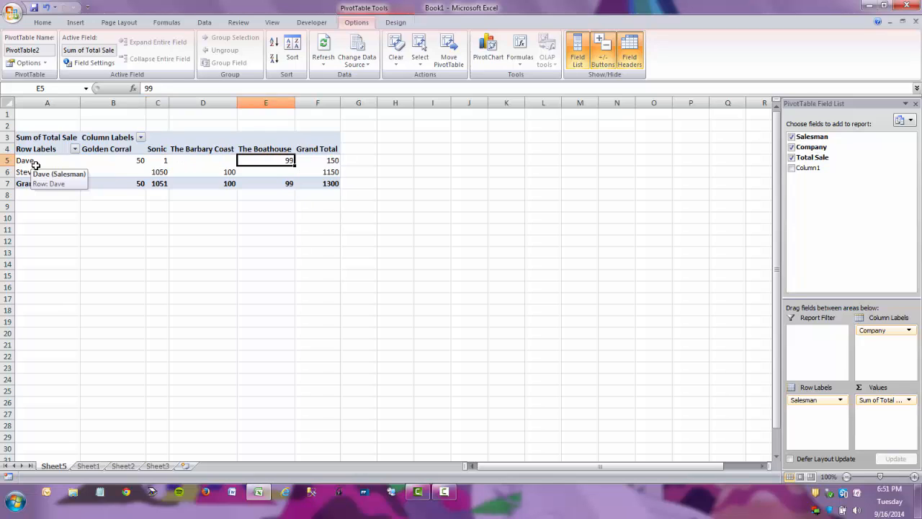
key(Right)
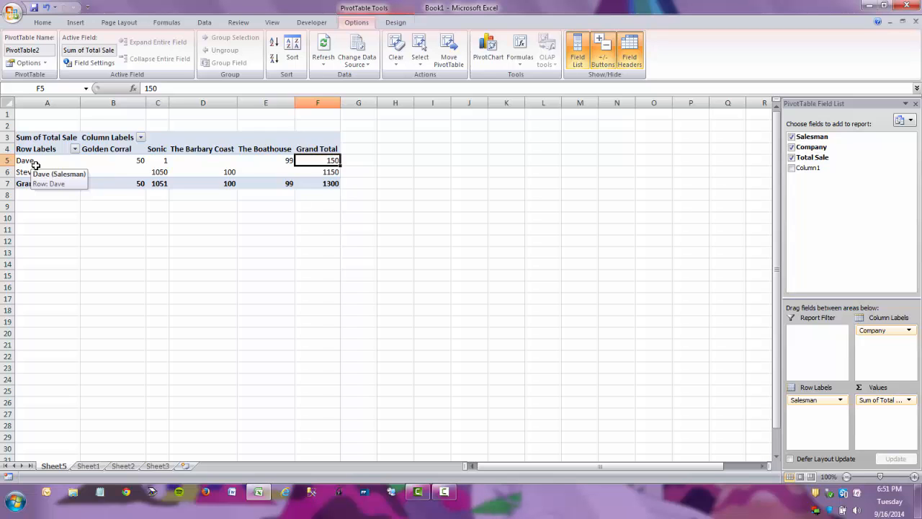
- Check the SUMIF total in I3 on Sheet1 against the first salesman's PivotTable grand total, returning to the PivotTable sheet
key(ctrl+Page_Down)
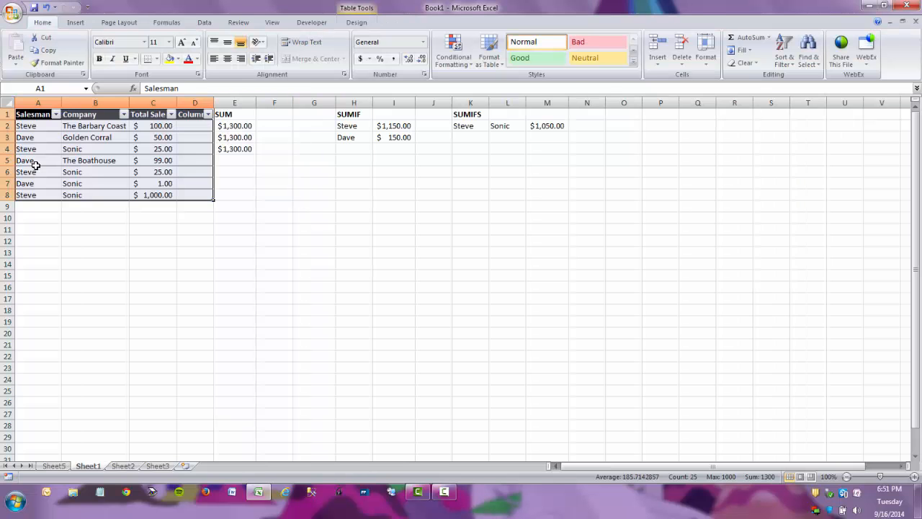
key(Right)
key(Right)
key(Right)
key(Right)
key(Right)
key(Right)
key(Right)
key(Right)
key(Down)
key(Down)
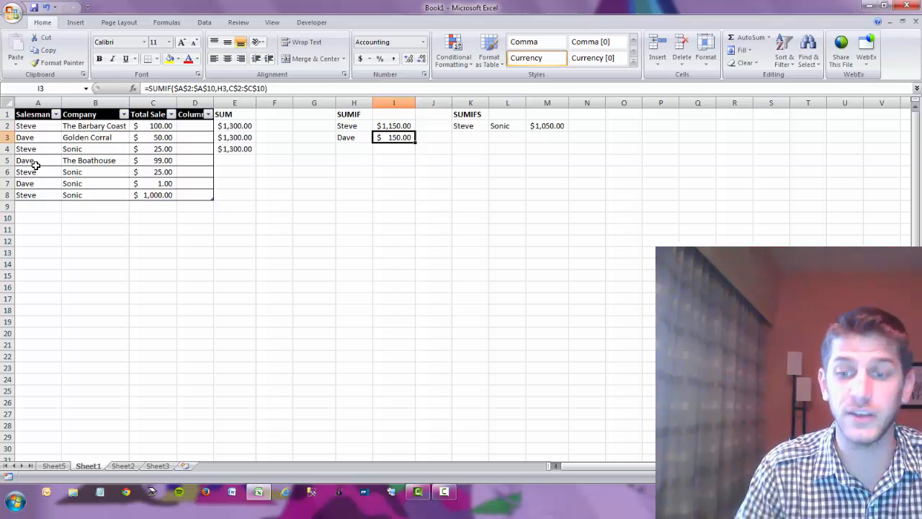
key(ctrl+Page_Up)
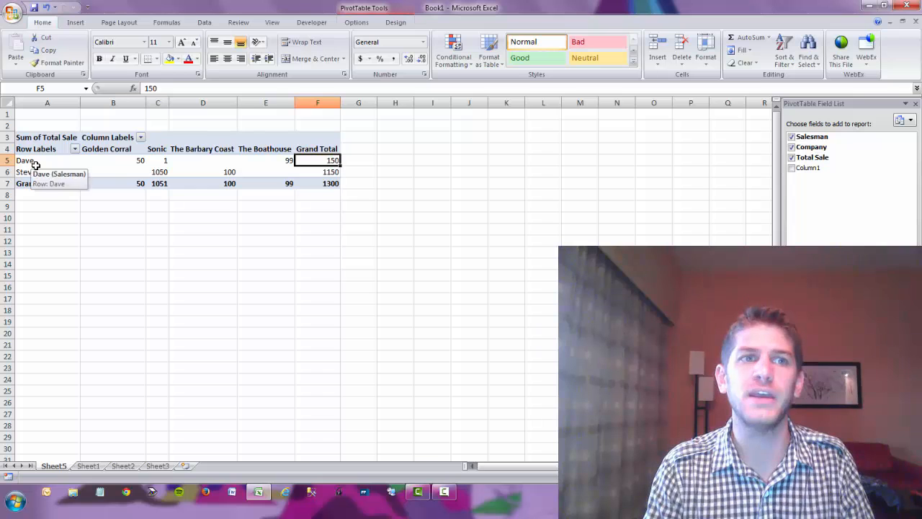
key(ctrl+Page_Down)
key(ctrl+Page_Down)
key(ctrl+Page_Down)
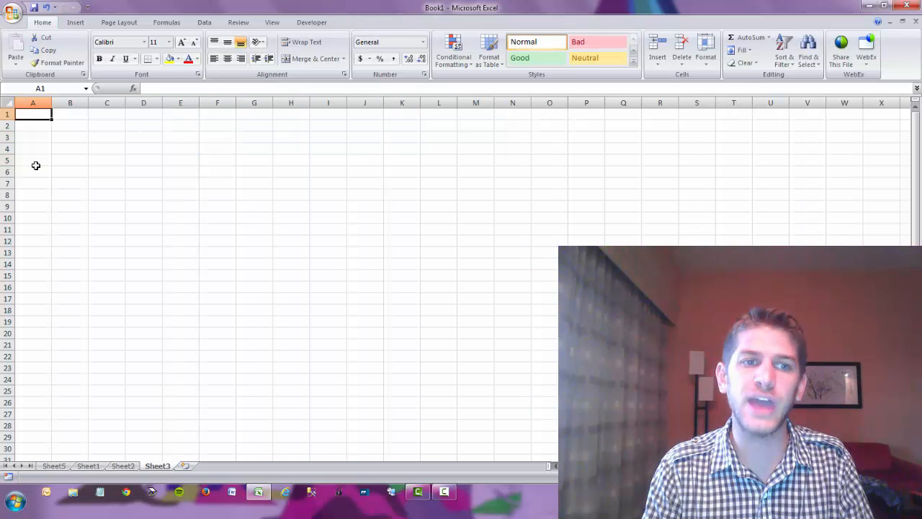
key(ctrl+Page_Up)
key(ctrl+Page_Up)
key(ctrl+Page_Up)
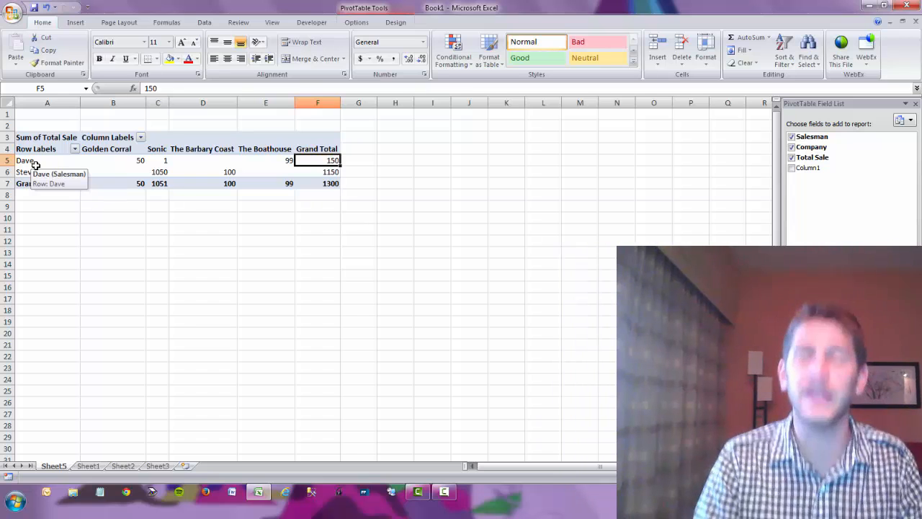
- Examine the second salesman's PivotTable row by company, its grand total and the overall grand total
key(Left)
key(Left)
key(Left)
key(Left)
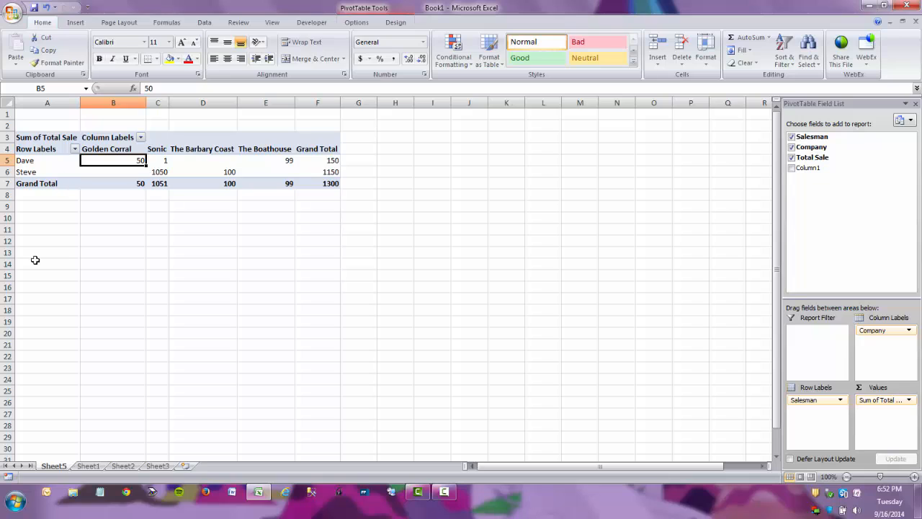
key(Down)
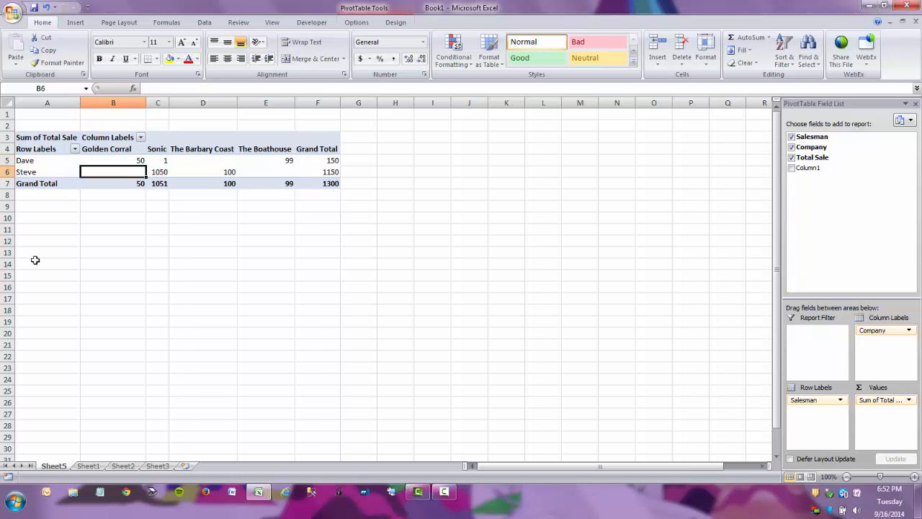
key(Right)
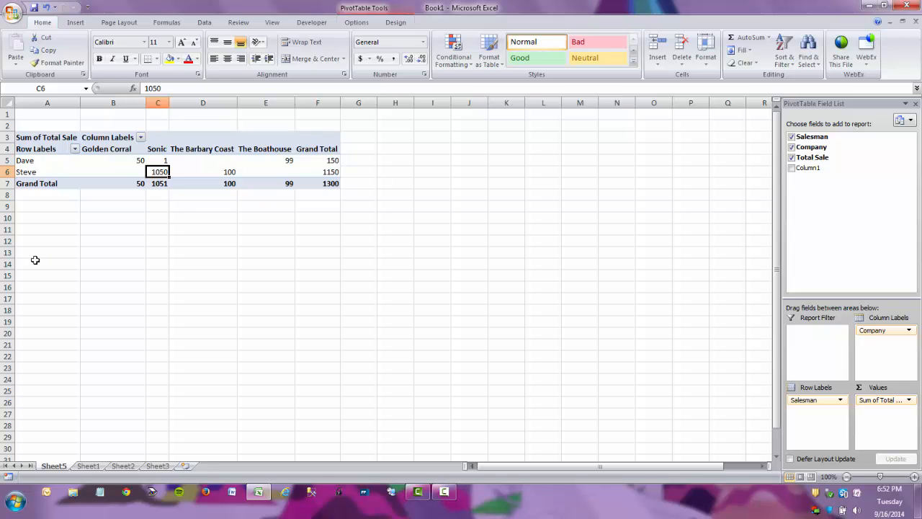
key(Right)
key(Right)
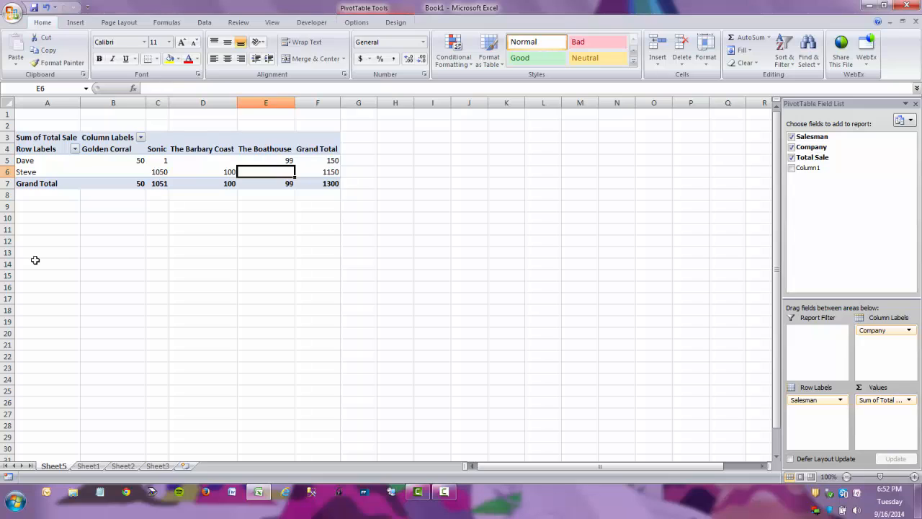
key(Right)
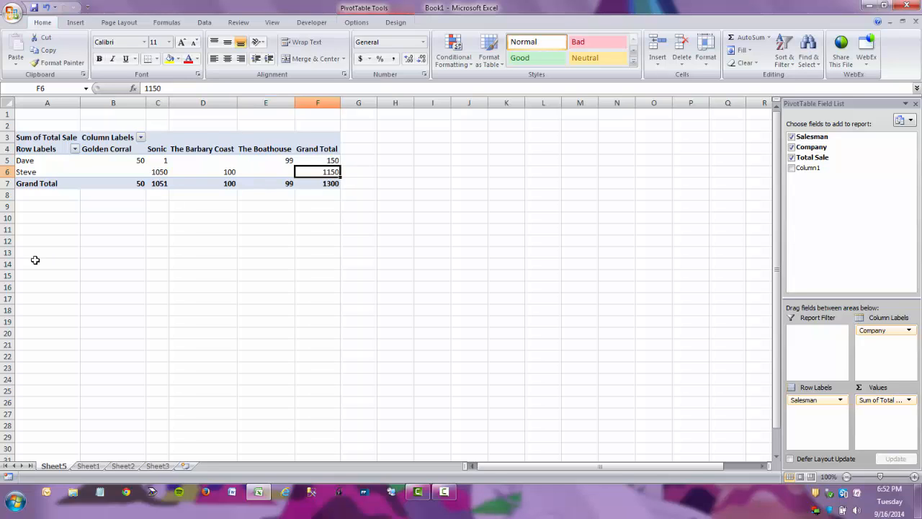
key(Down)
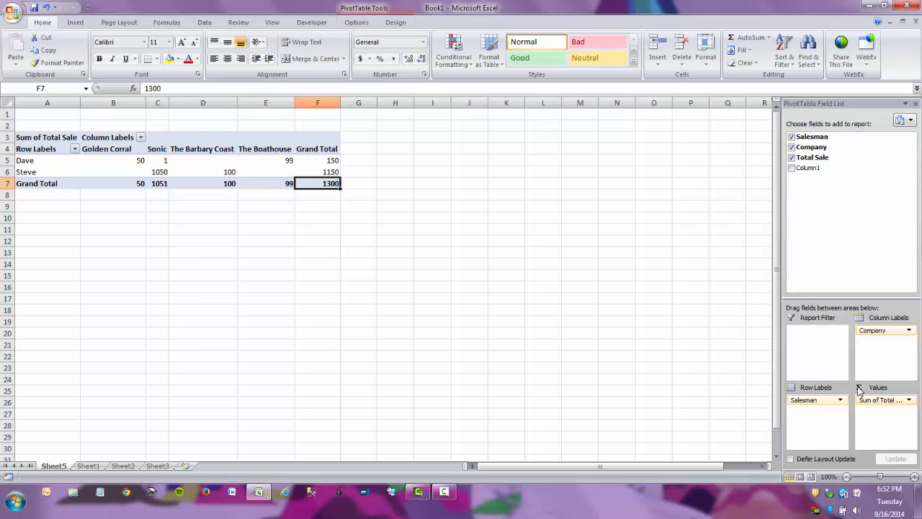
- Change the Total Sale value field of the PivotTable to be summarized by Count
click(909, 400)
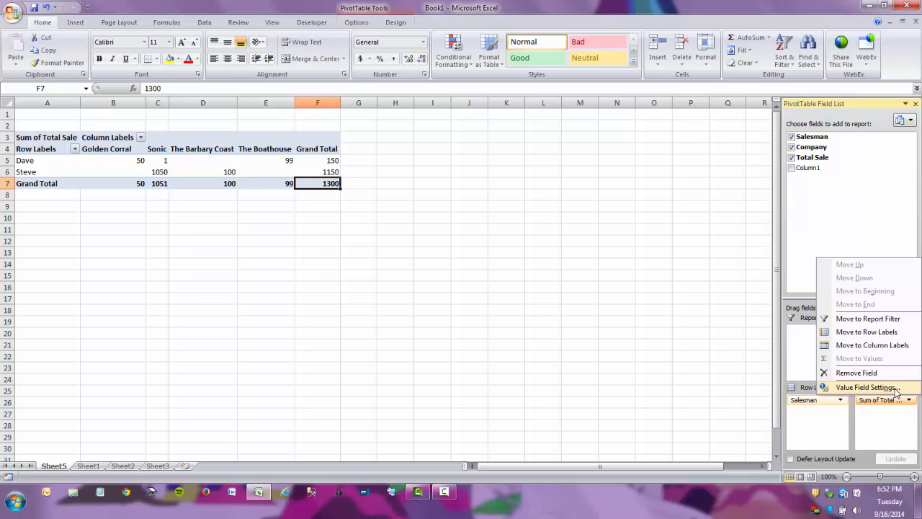
click(896, 388)
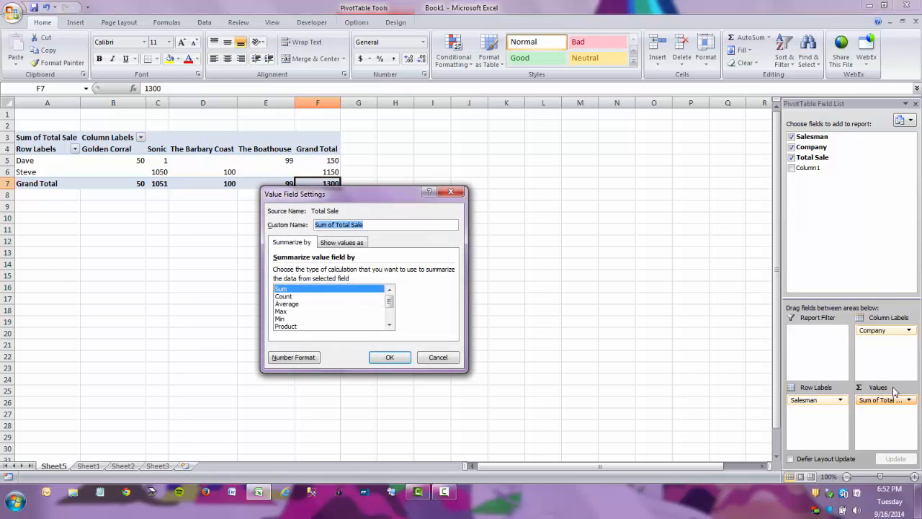
click(310, 297)
key(Down)
key(Up)
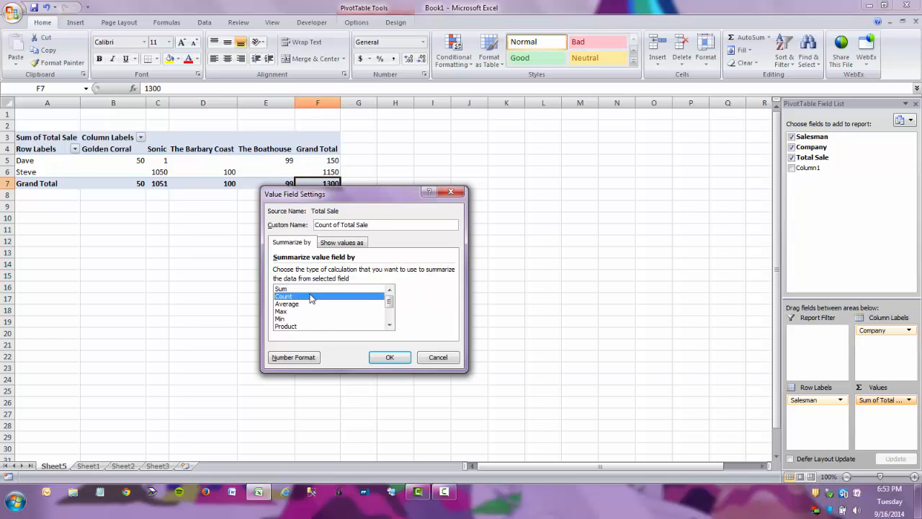
key(Return)
- Go through the sales counts per company for both salesmen in the PivotTable
key(Up)
key(Left)
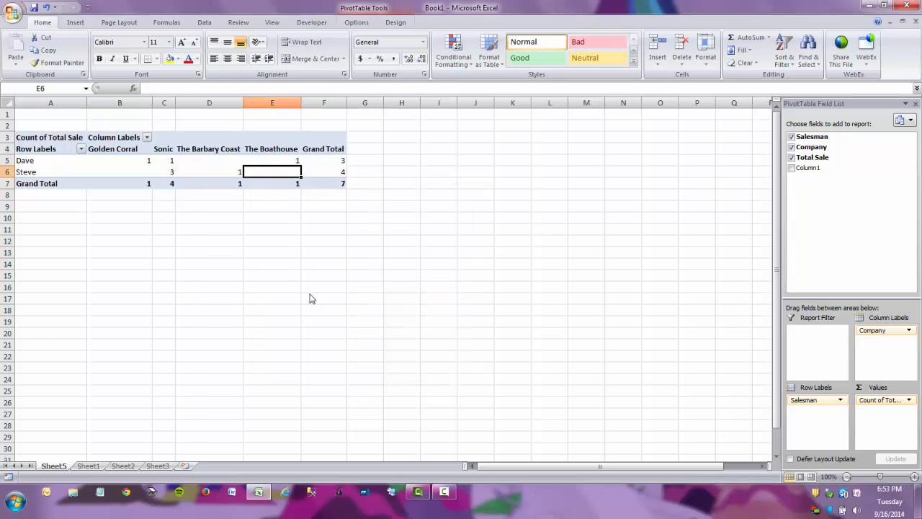
key(Left)
key(Left)
key(Up)
key(Left)
key(Right)
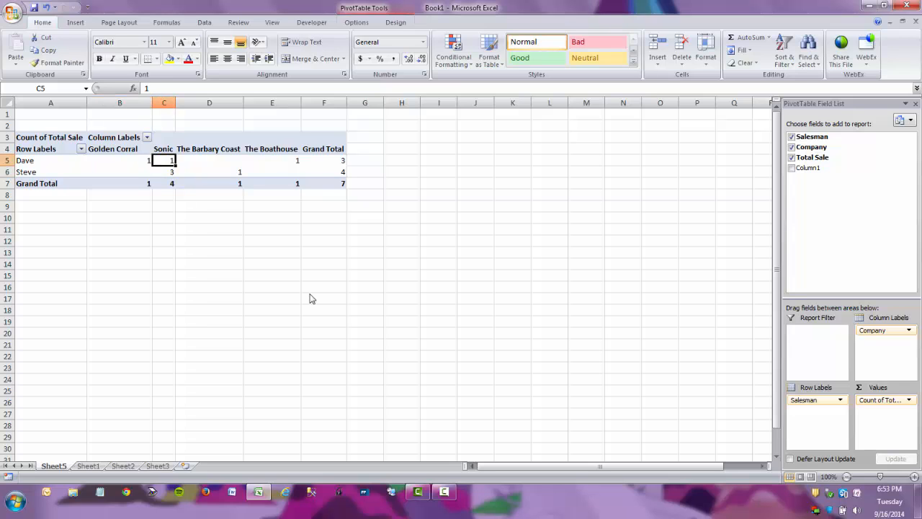
key(Right)
key(Right)
key(Right)
key(Left)
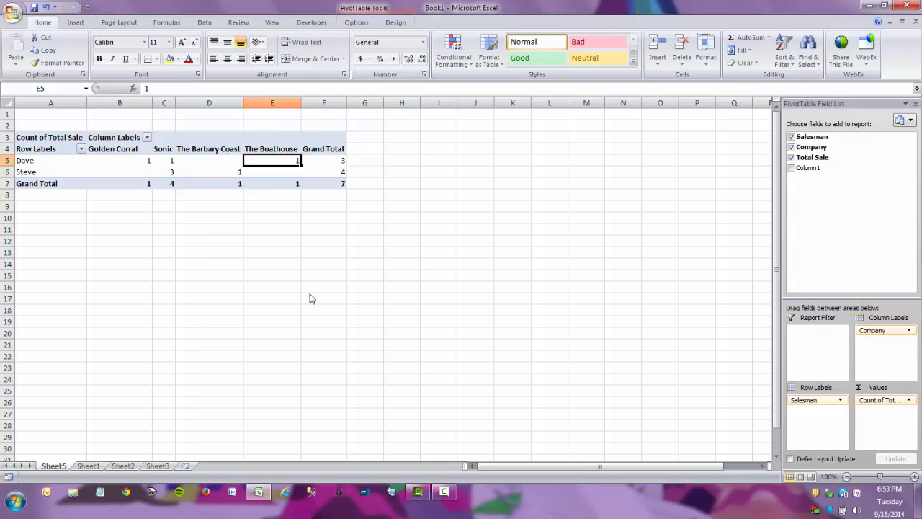
key(Left)
key(Down)
key(Left)
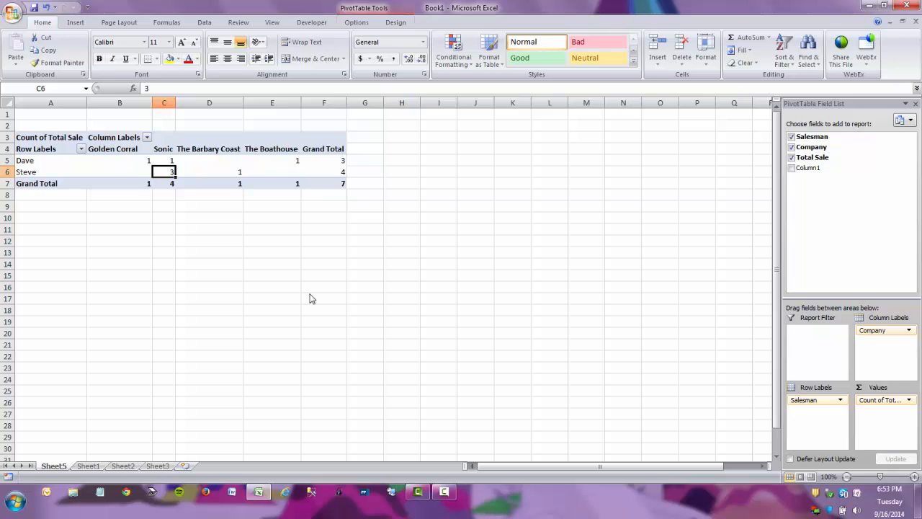
key(Right)
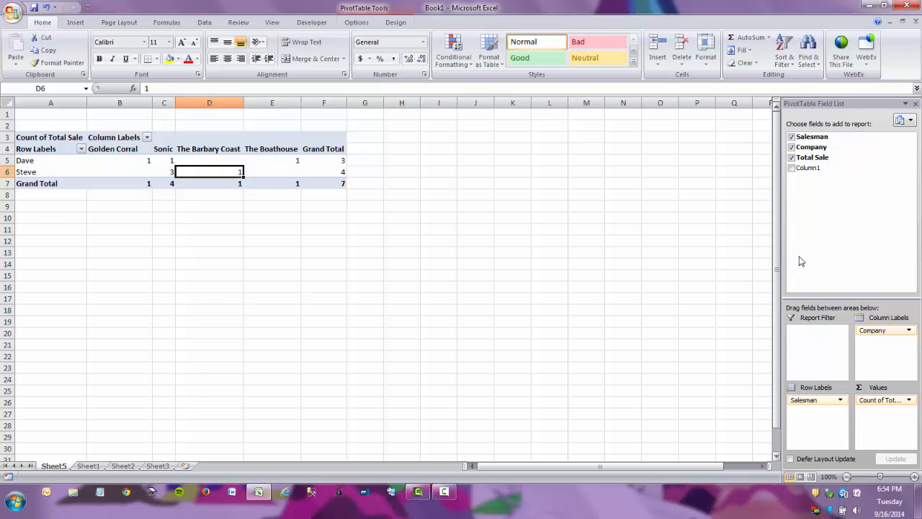
- Summarize the PivotTable's Total Sale value field by Average and select the second salesman's Sonic average in C6
click(910, 399)
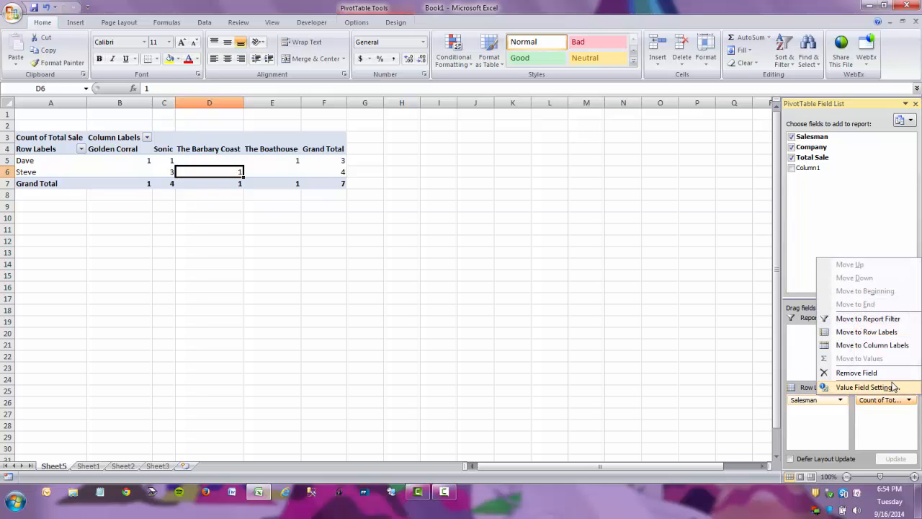
click(891, 387)
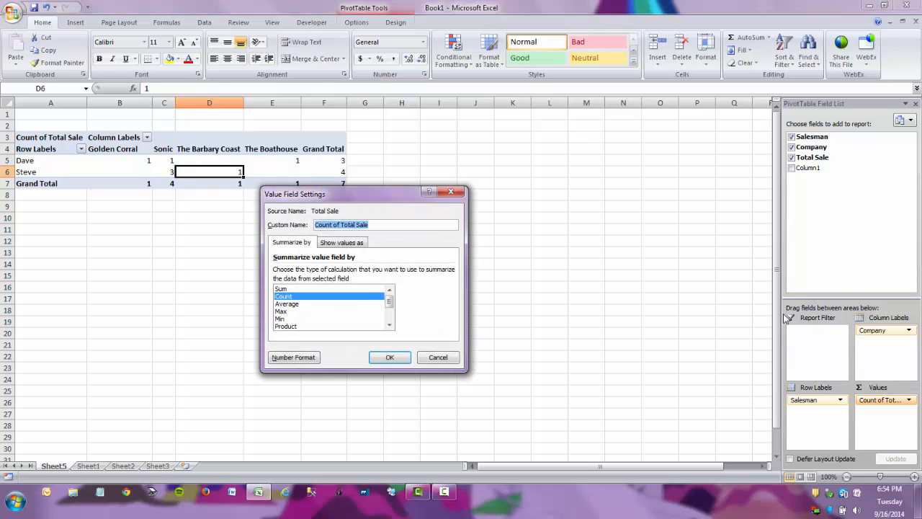
click(286, 304)
click(387, 358)
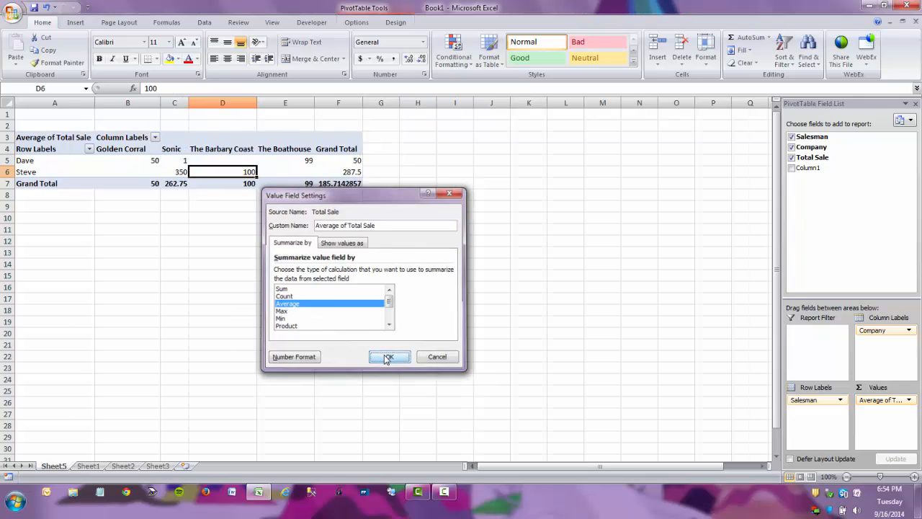
key(Left)
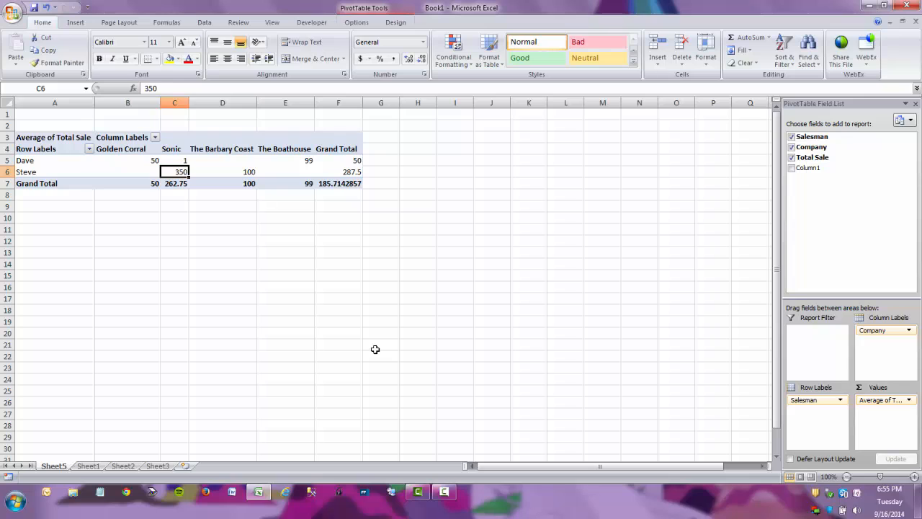
- Apply the Accounting number format to both salesmen's Grand Total averages in F5:F6
key(Right)
key(Right)
key(Right)
key(Right)
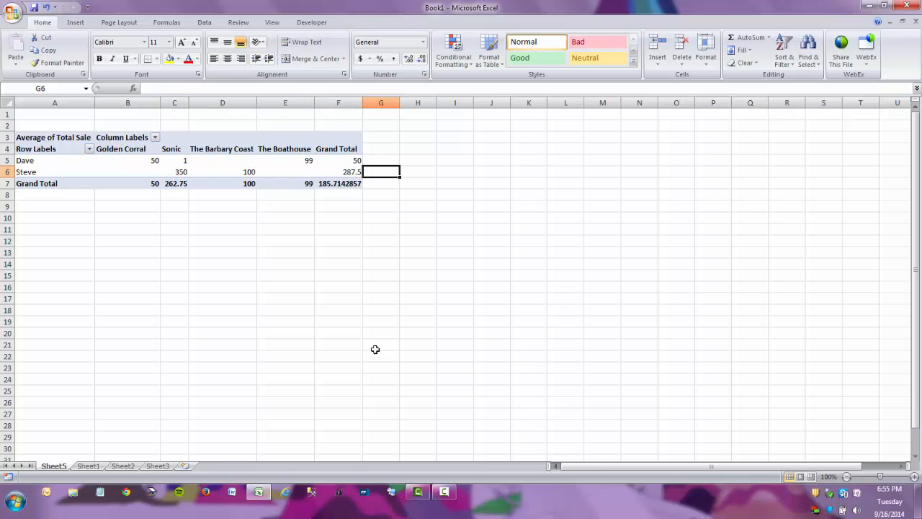
key(Left)
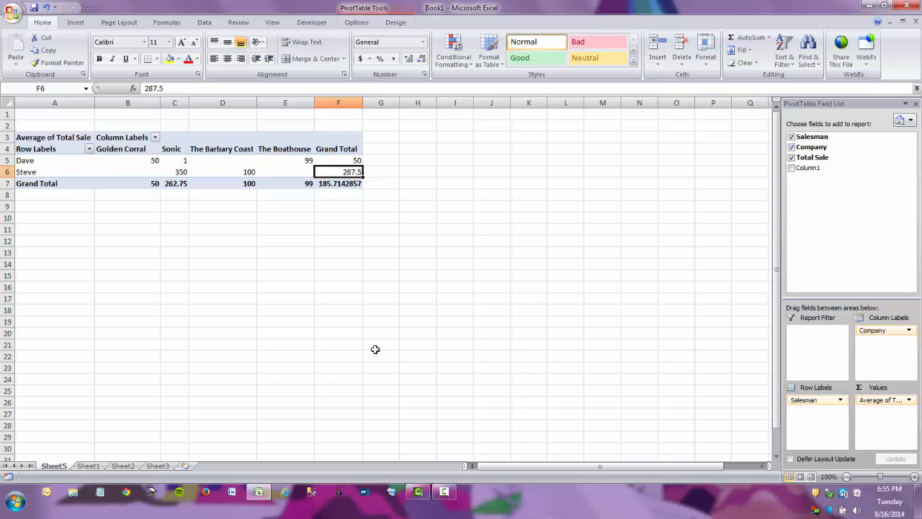
key(shift+Up)
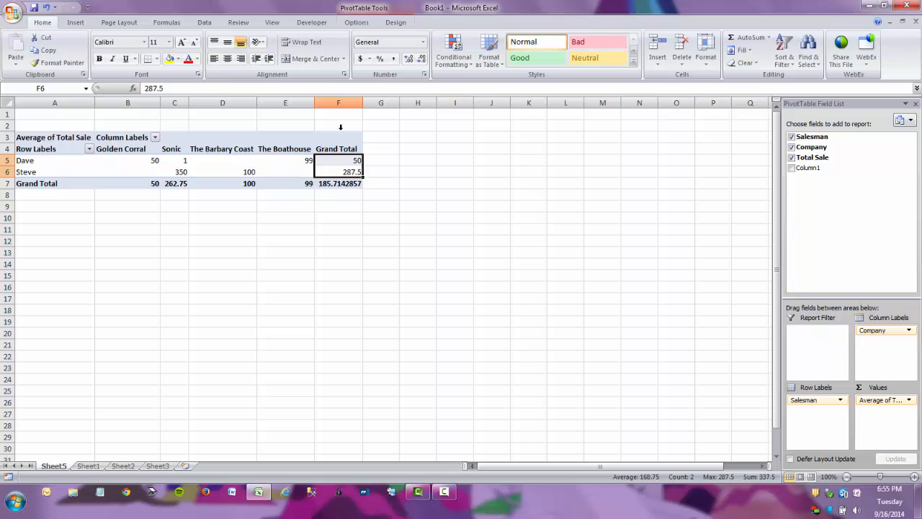
click(359, 59)
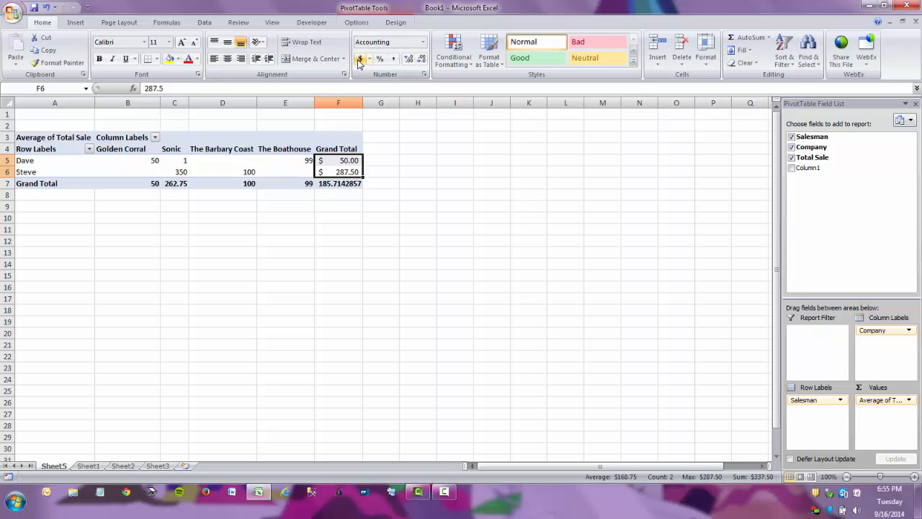
- Extend the selection to B5:F6 and apply the Accounting number format to all company averages
key(shift+Left)
key(shift+Left)
key(shift+Left)
key(shift+Left)
click(359, 61)
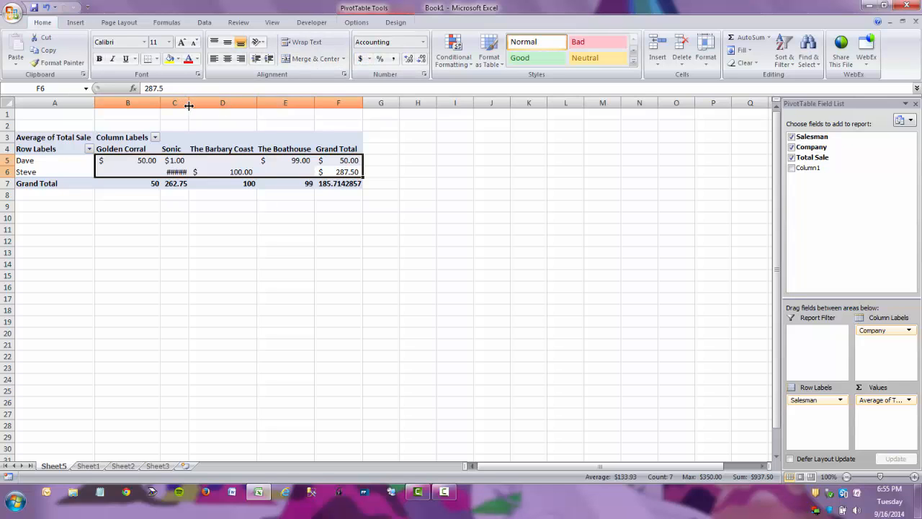
- Try a narrower Sonic column C and auto-fit its width to the contents
double_click(189, 102)
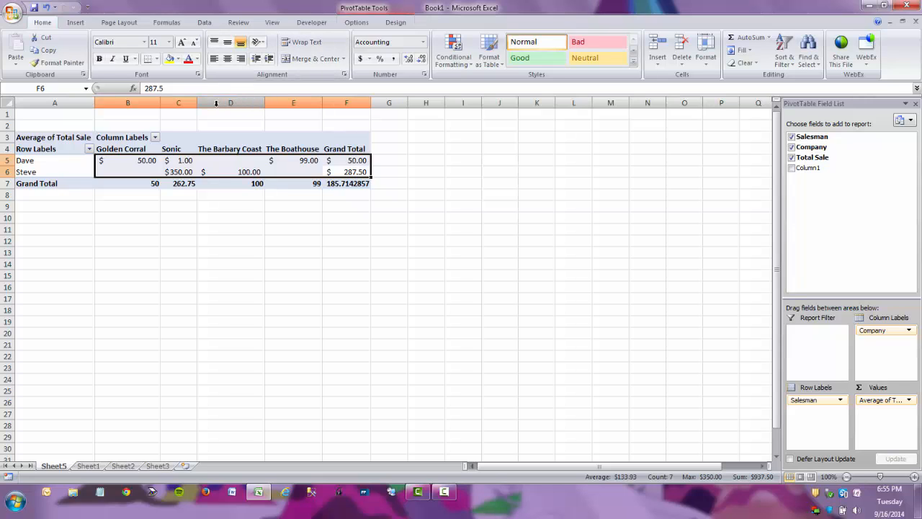
drag(195, 105, 186, 106)
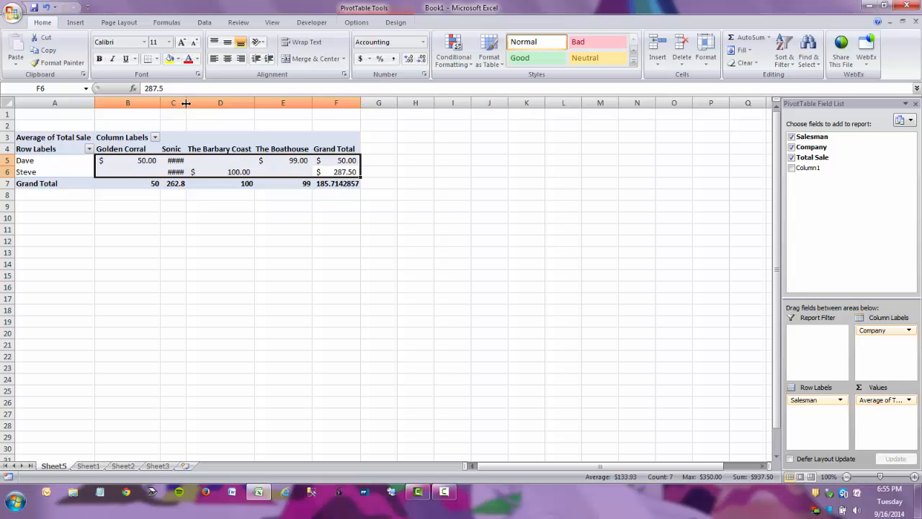
double_click(186, 103)
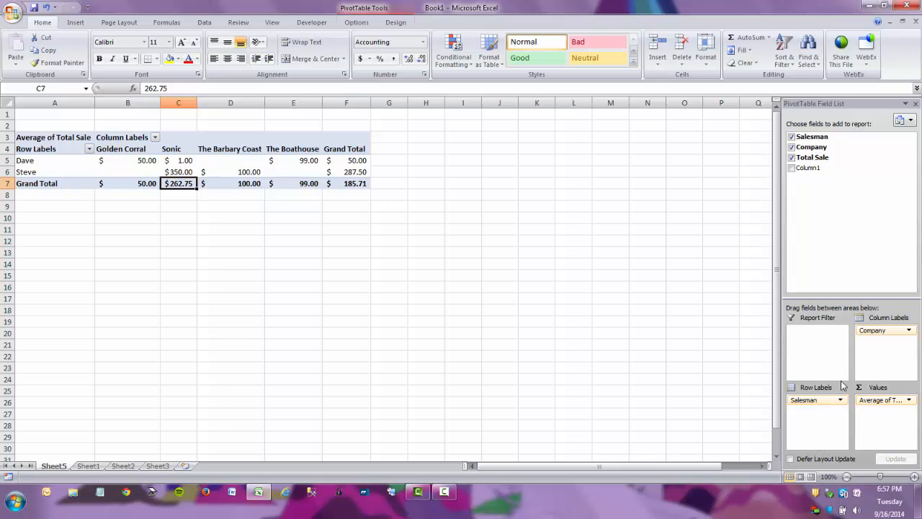
- Move the Company field from Column Labels to Row Labels under Salesman and go through the first salesman's companies
drag(879, 330, 818, 422)
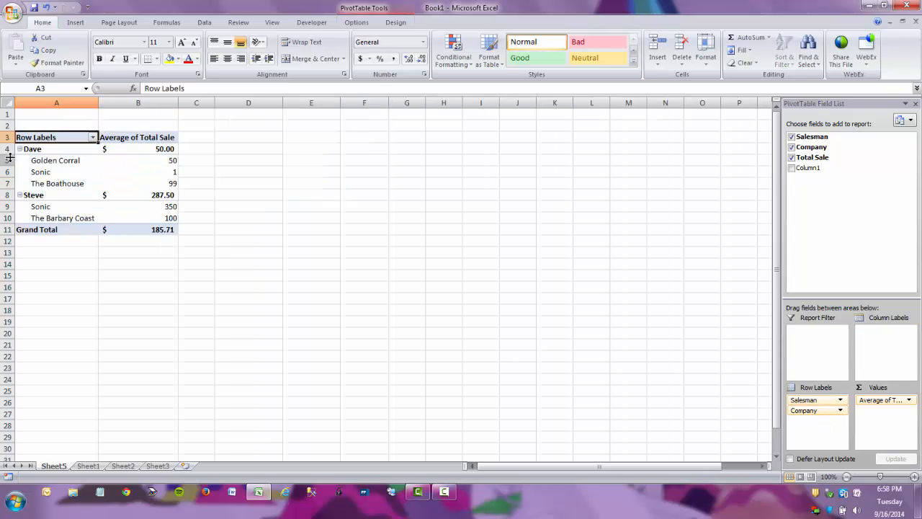
click(61, 149)
key(Down)
key(Right)
key(Left)
key(Down)
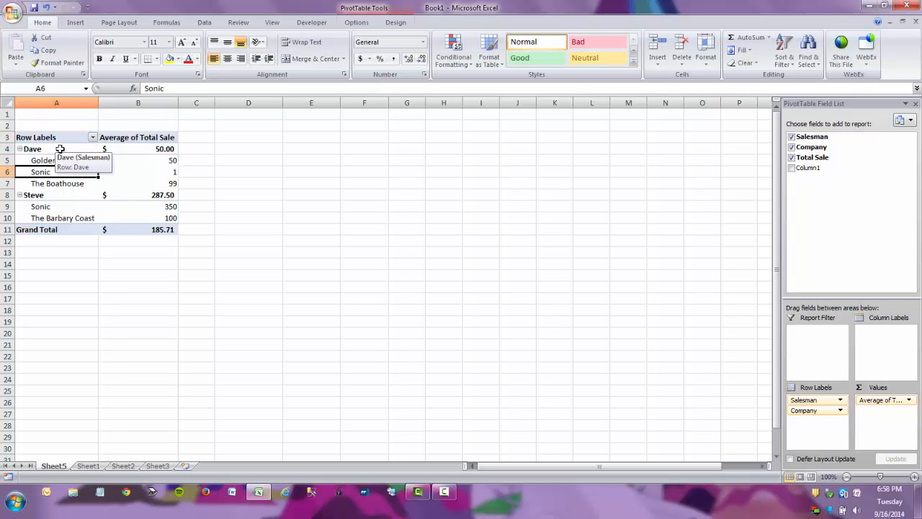
key(Down)
key(Right)
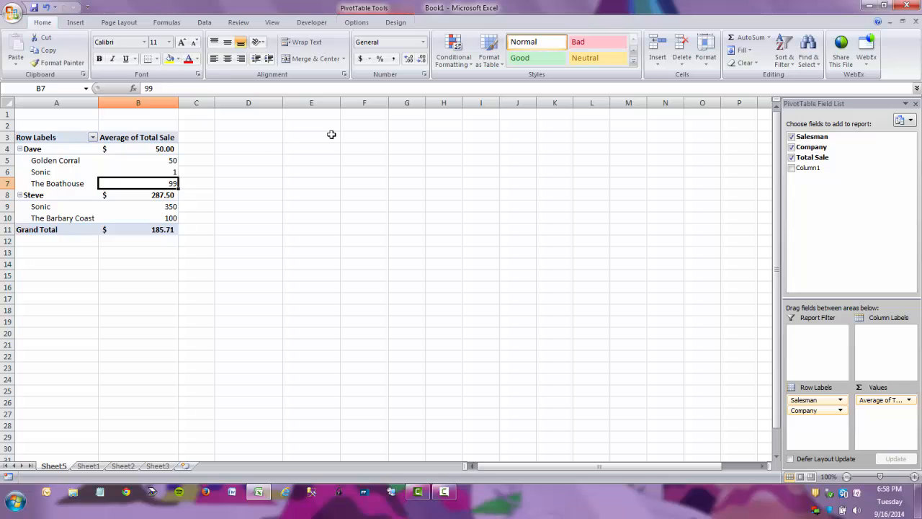
- Go through the second salesman's companies and the Barbary Coast average in the row layout
key(Down)
key(Up)
key(Left)
key(Down)
key(Down)
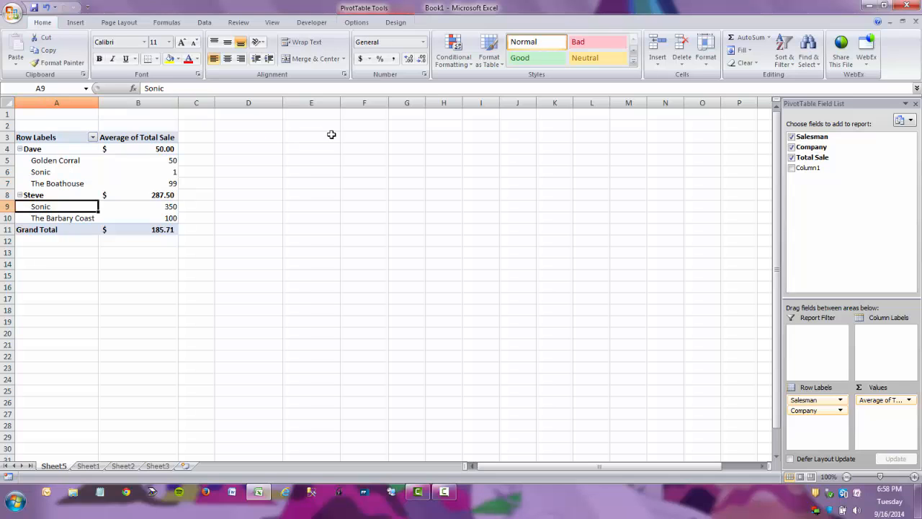
key(Down)
key(Right)
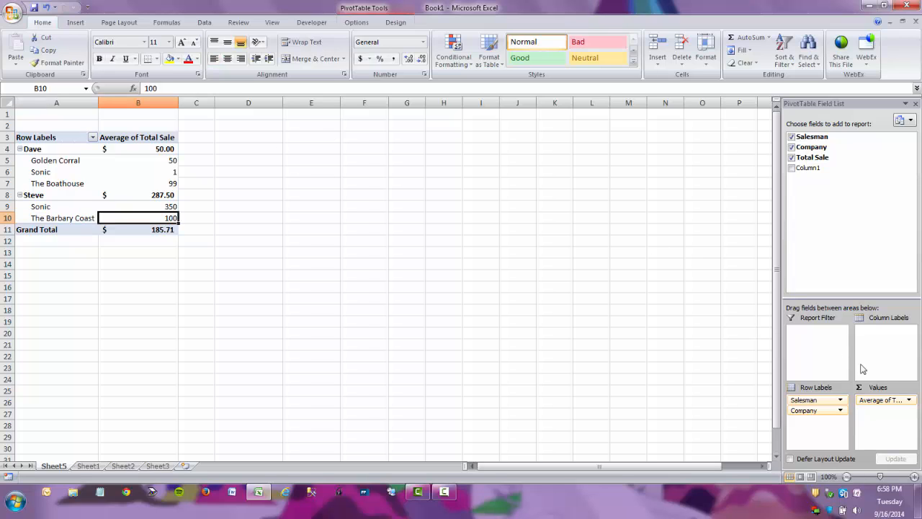
- Change the Total Sale value field of the PivotTable to be summarized by Sum
click(895, 402)
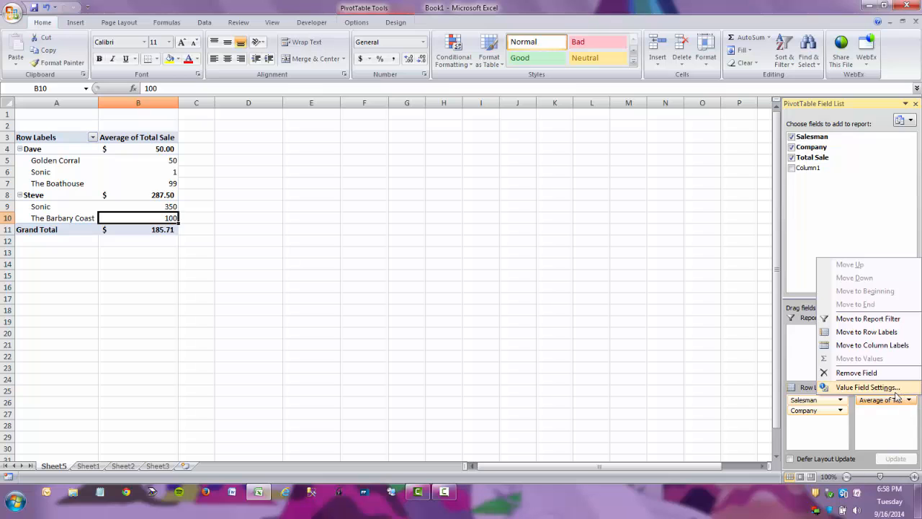
click(895, 389)
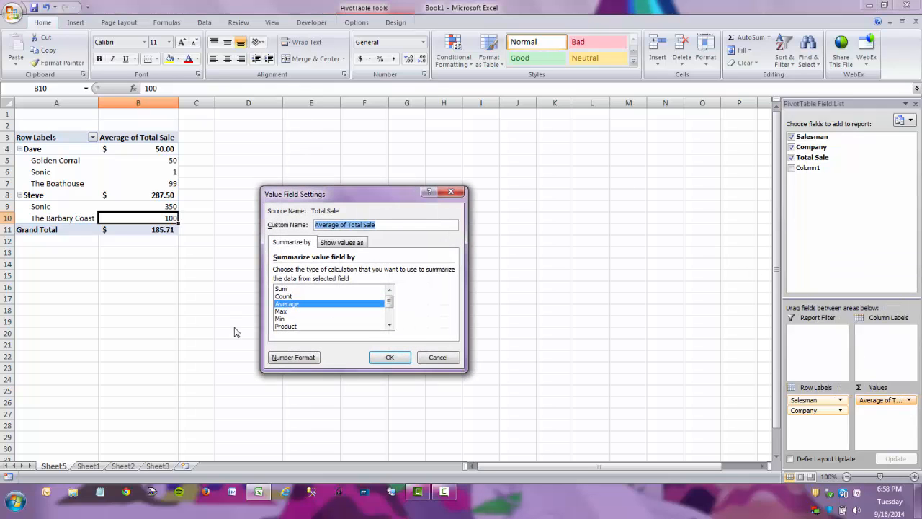
click(326, 289)
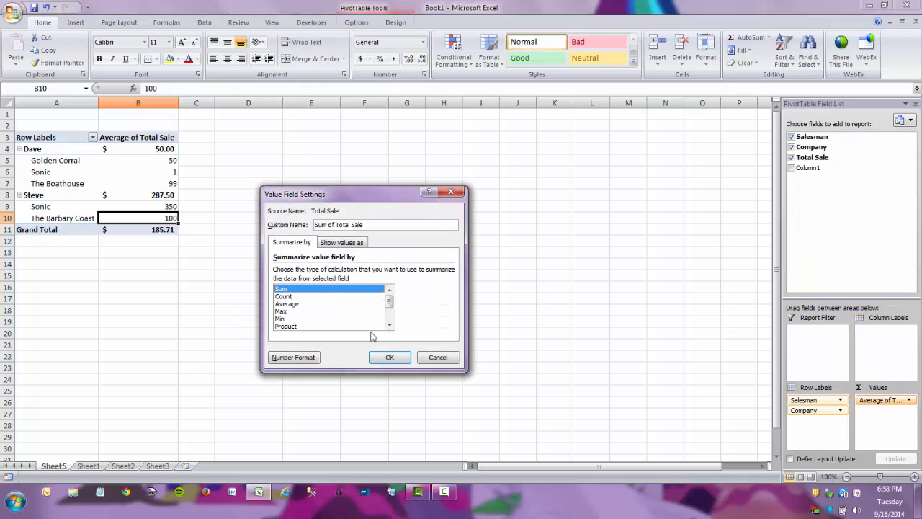
click(399, 360)
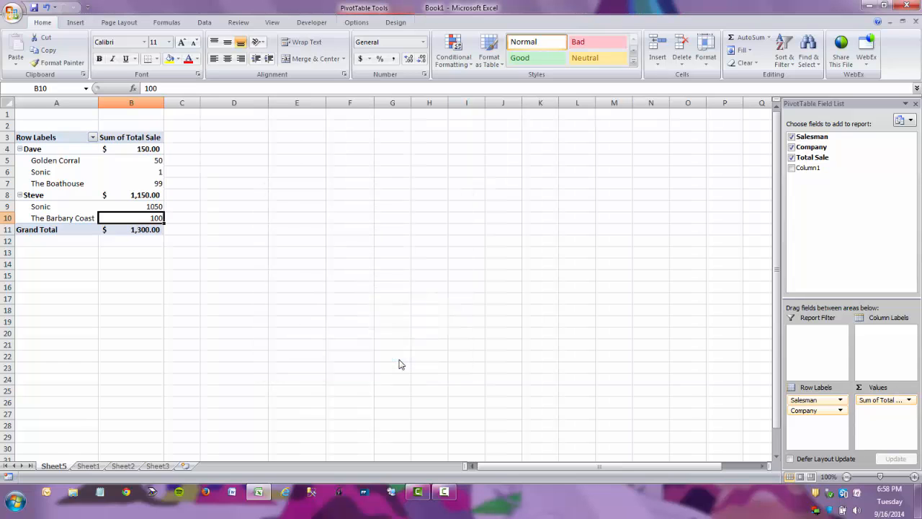
- Examine the summed sales per company and the subtotals for both salesmen in column B
key(Up)
key(Up)
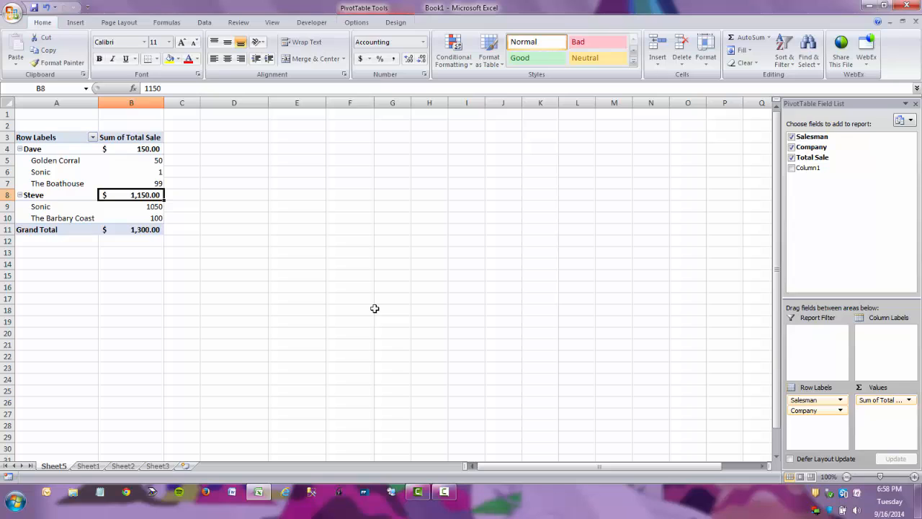
key(Down)
key(Down)
key(Down)
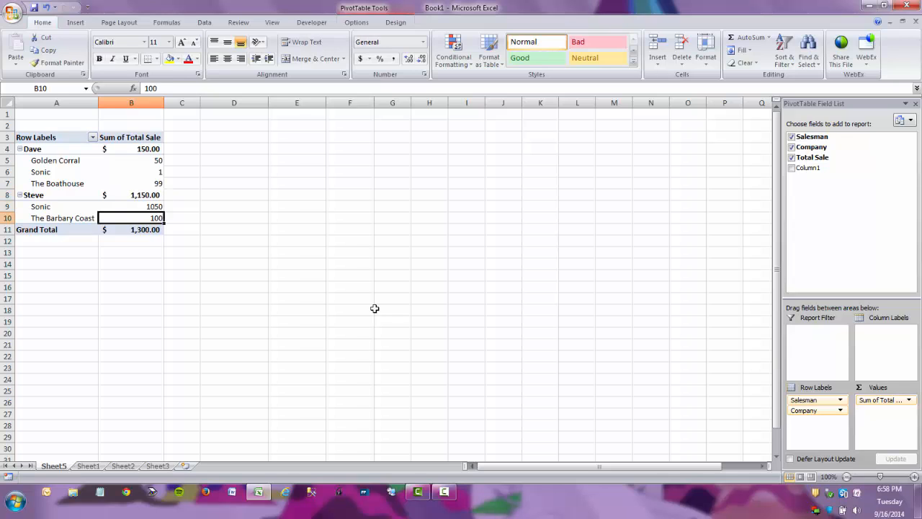
key(Up)
key(Up)
key(Up)
key(Up)
key(Up)
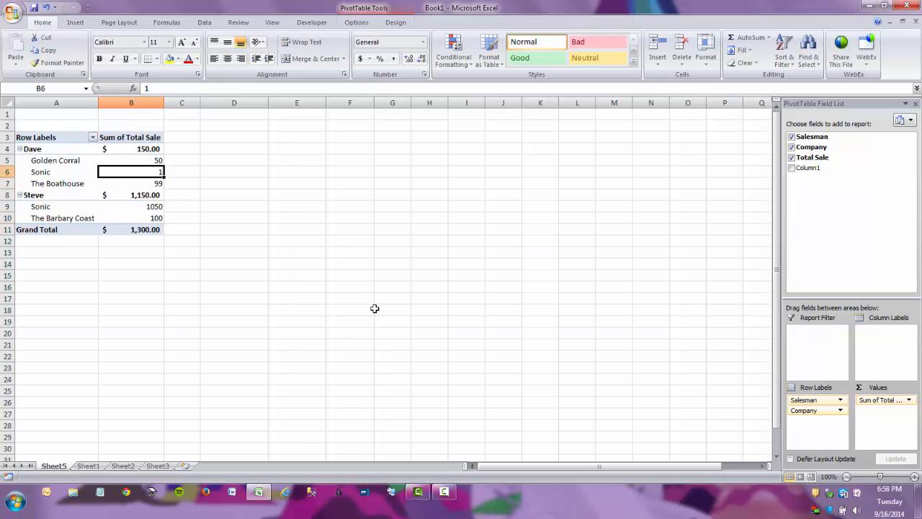
key(Up)
key(Down)
key(Down)
key(Up)
key(Up)
key(Up)
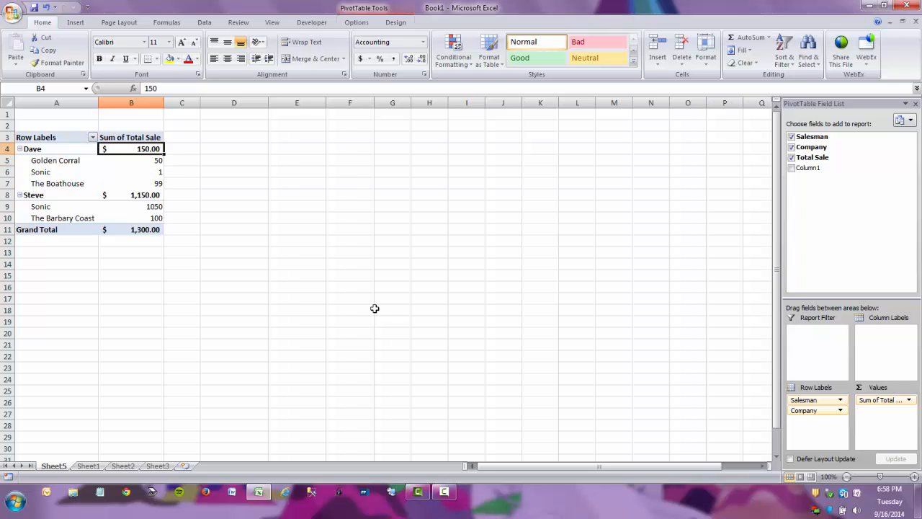
- Collapse the first salesman's company details in the PivotTable's row labels
click(20, 149)
click(20, 148)
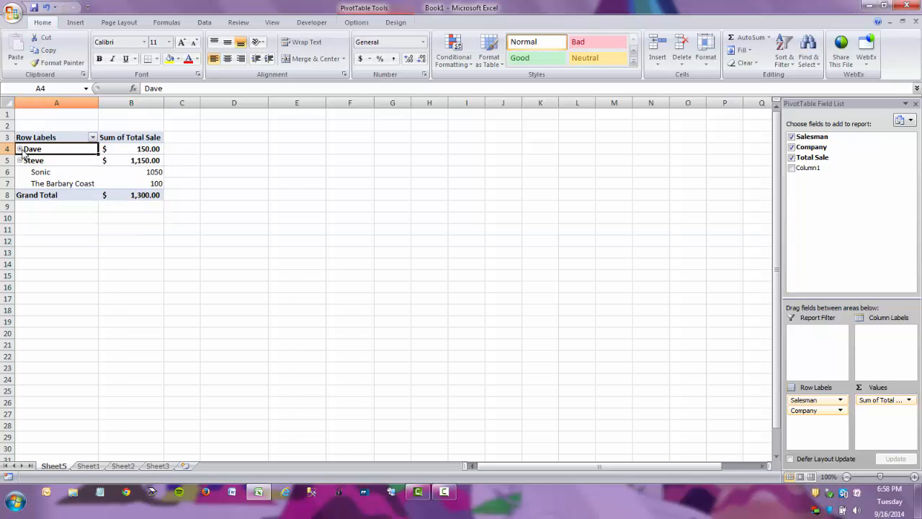